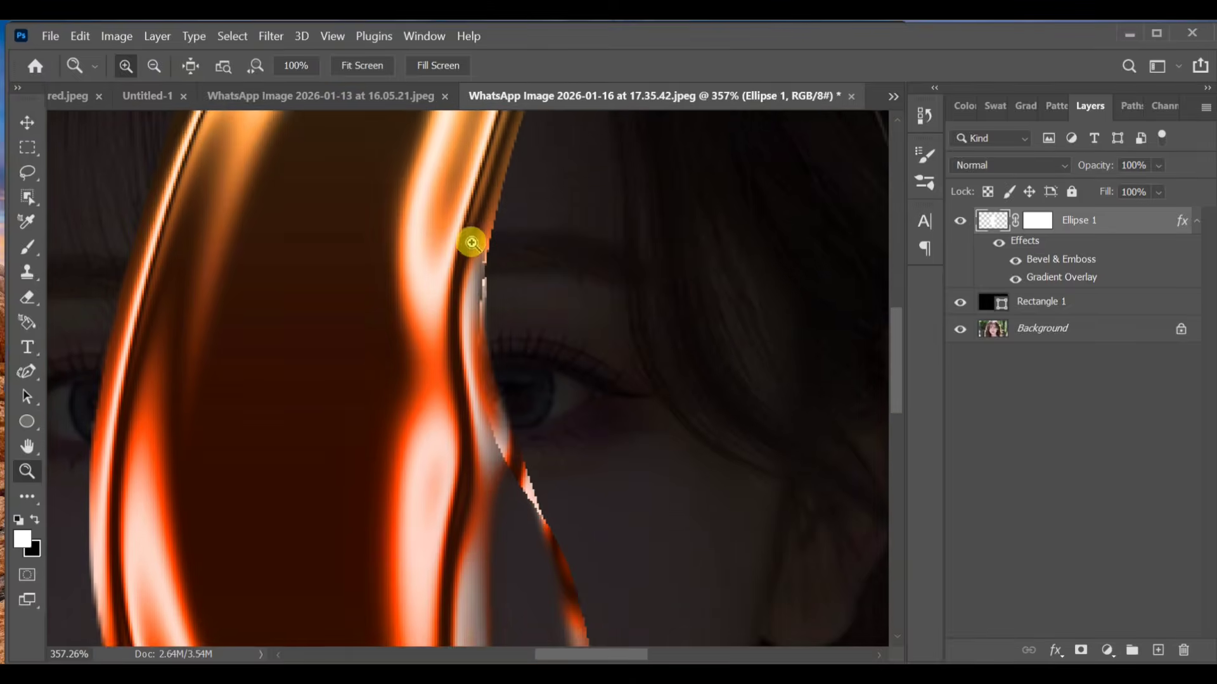
scroll(453, 247, "up", 4)
scroll(452, 241, "up", 6)
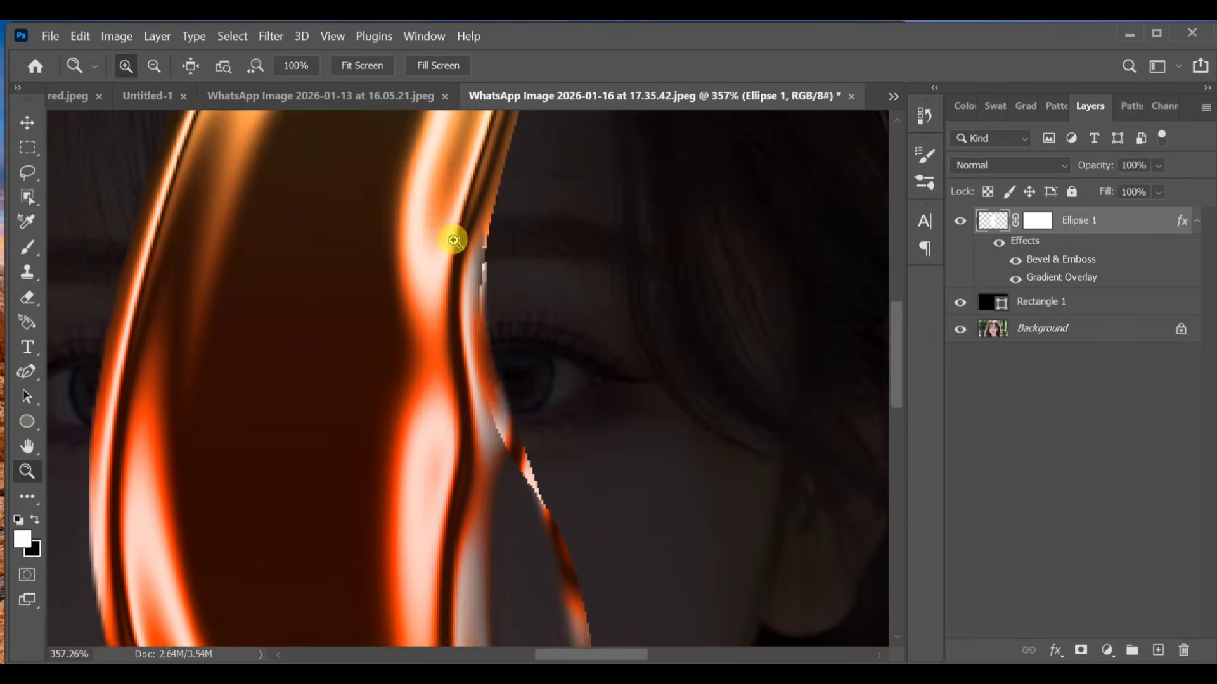
left_click(362, 66)
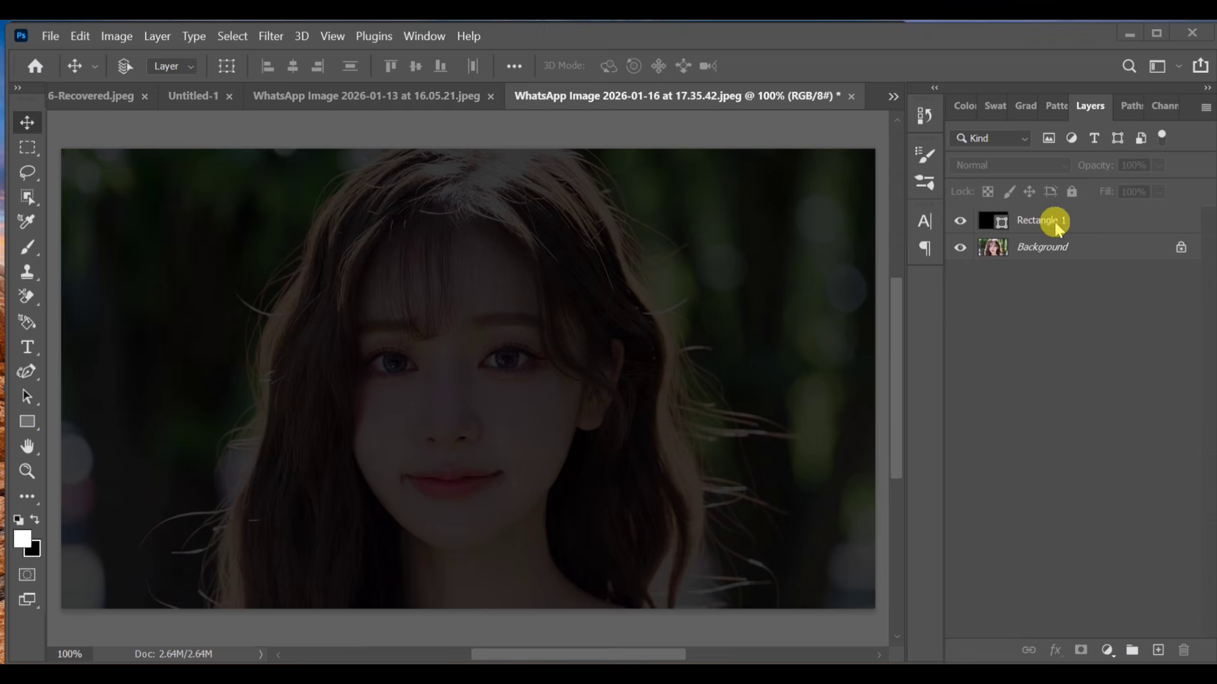
Step: Draw an ellipse shape about 322 × 530 px over the face and fill it with white
left_click(29, 422)
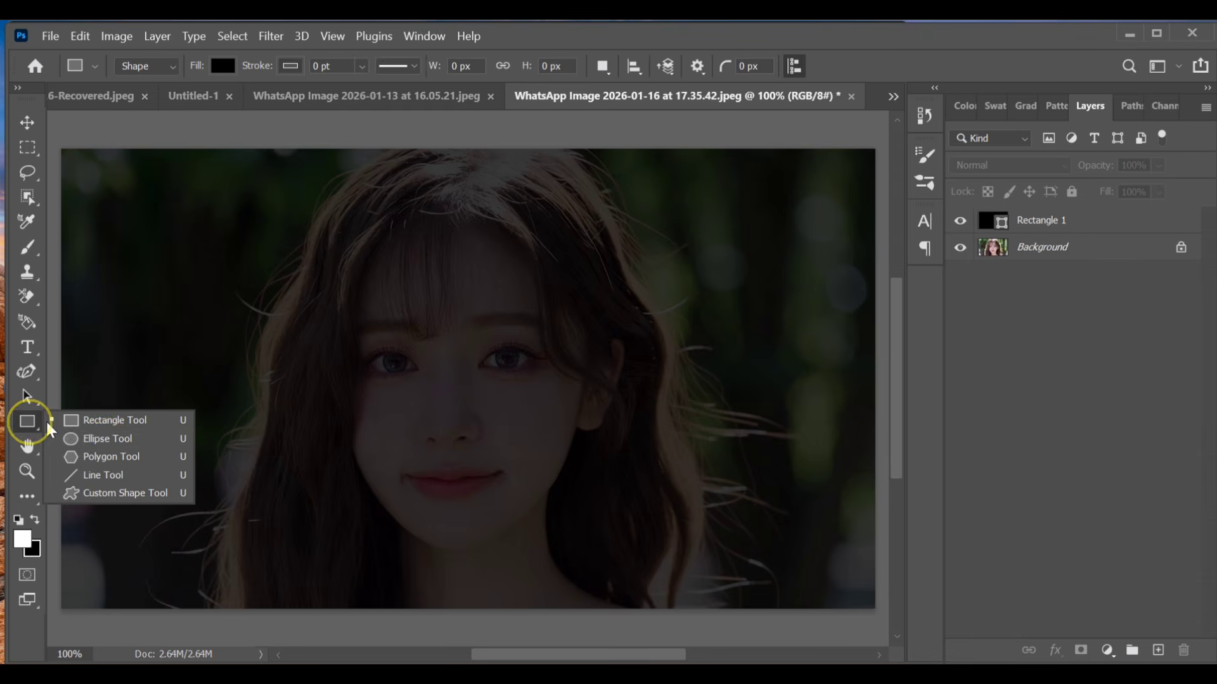
left_click(110, 439)
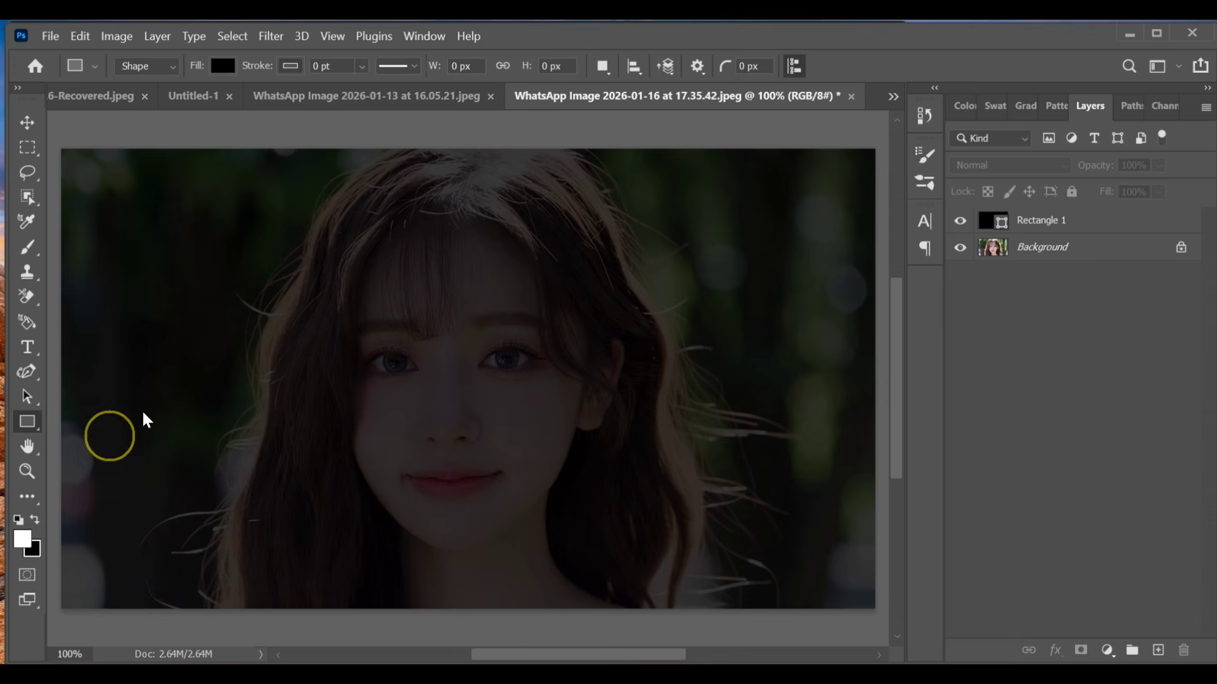
left_click_drag(376, 223, 576, 557)
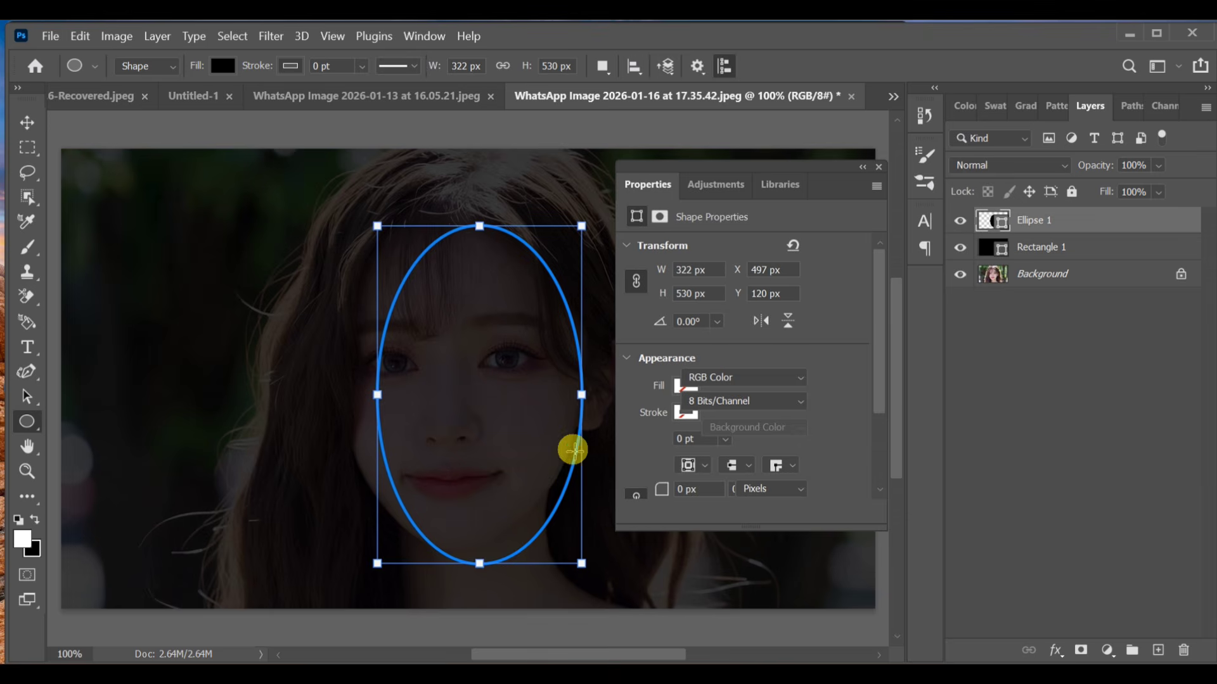
left_click(236, 67)
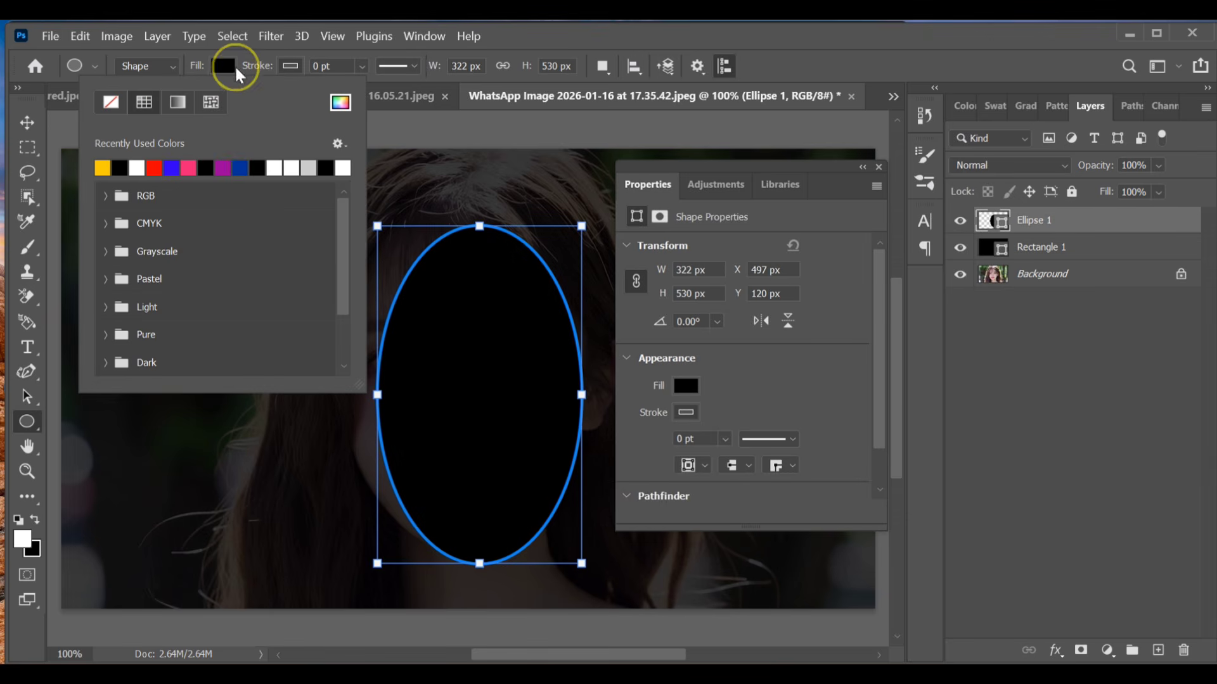
left_click(291, 166)
left_click(881, 168)
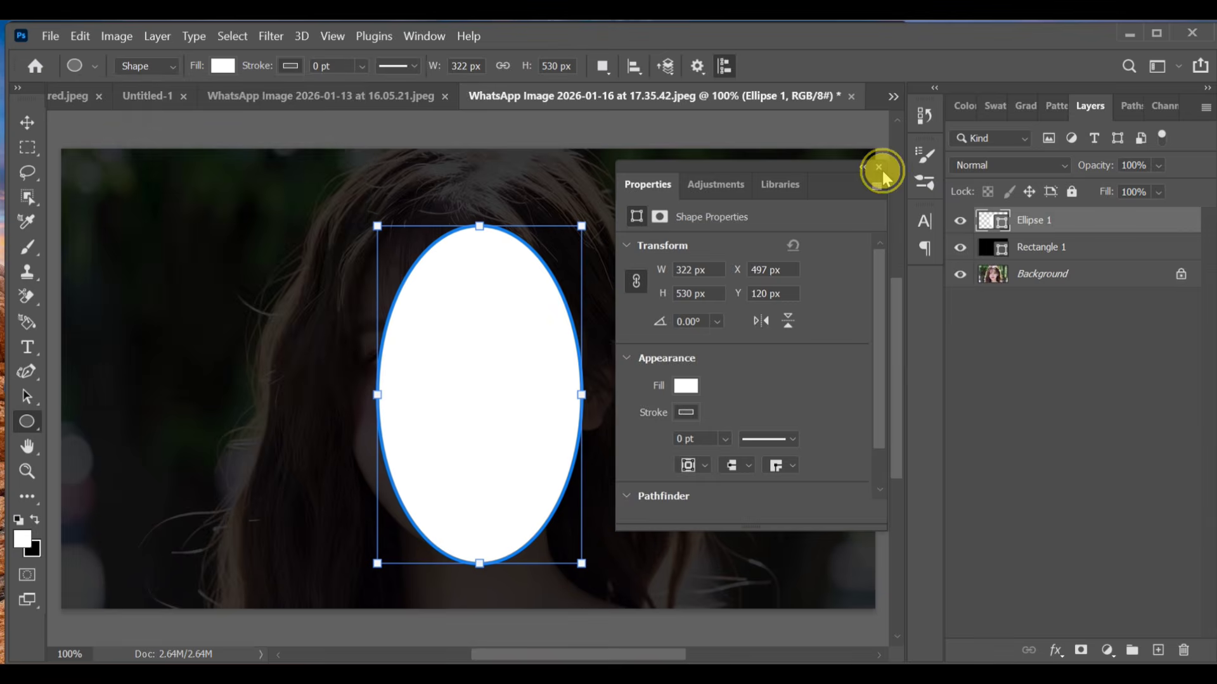
left_click(877, 168)
Step: Add a Gradient Overlay to the ellipse and move the gradient's orange-red end stop to about 51%
left_click(1052, 649)
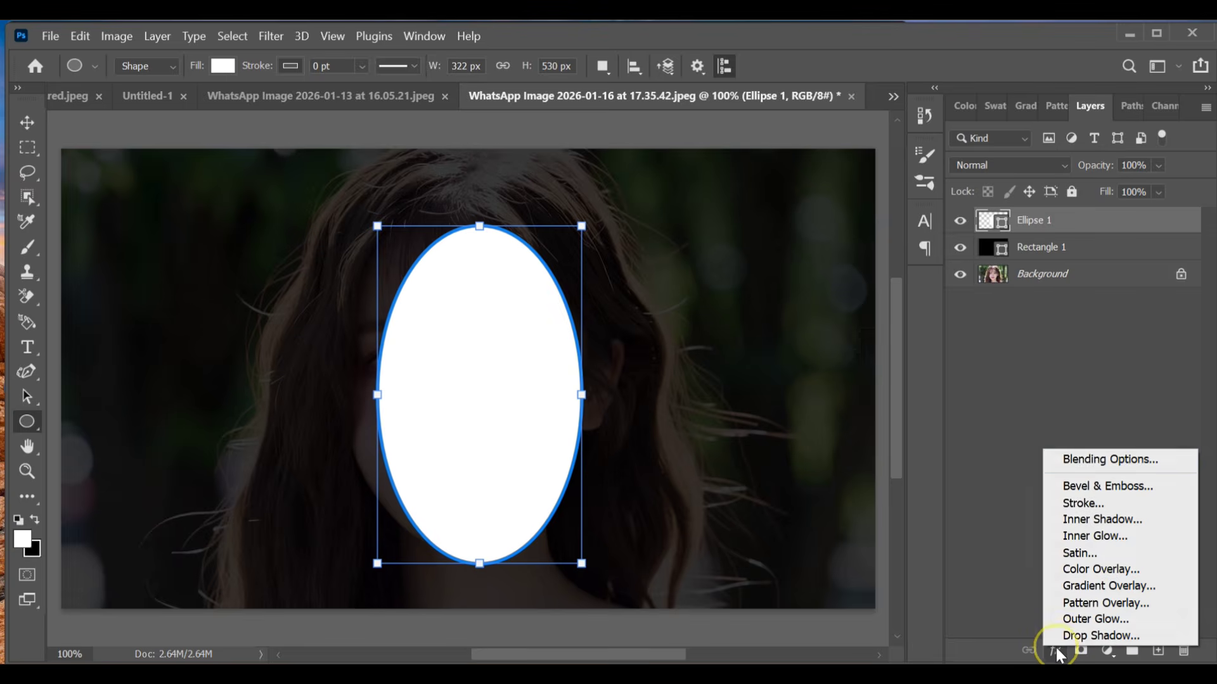
left_click(1098, 459)
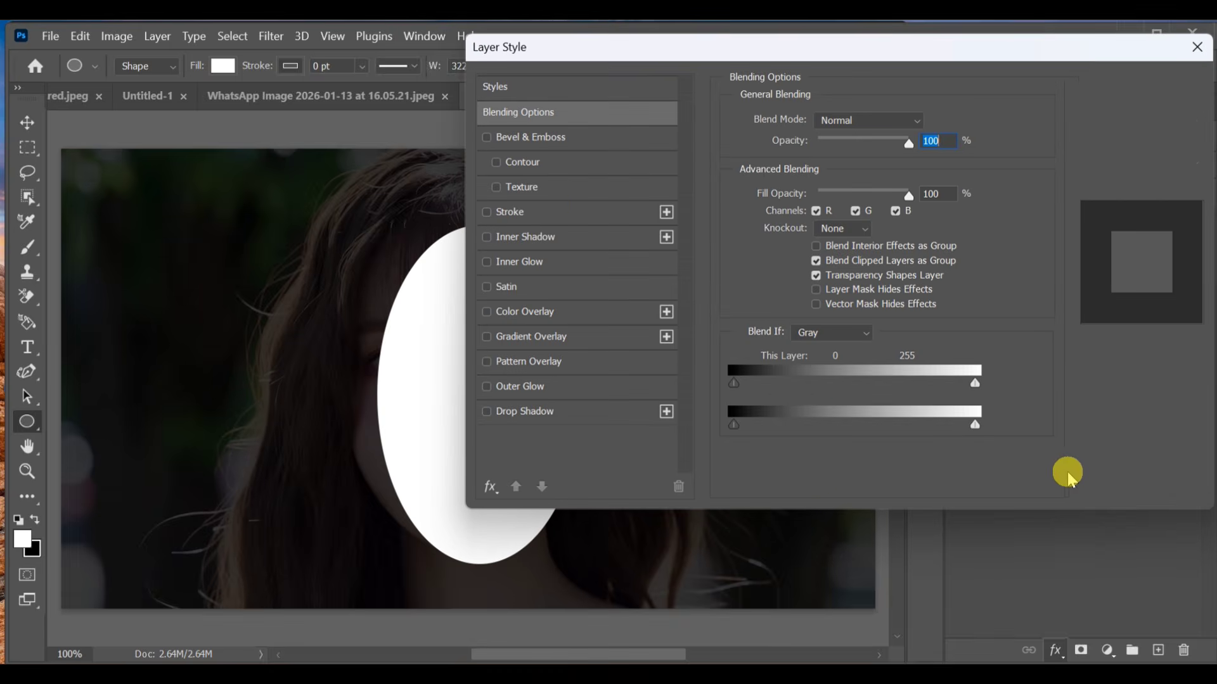
left_click(530, 336)
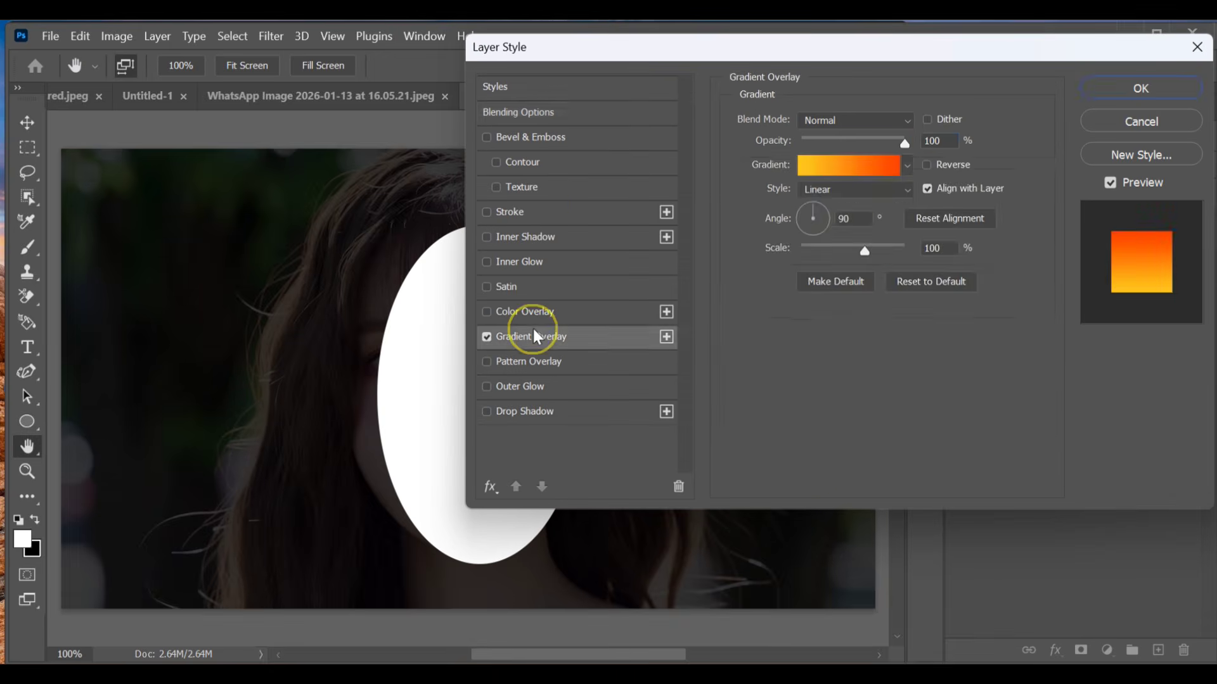
left_click(849, 166)
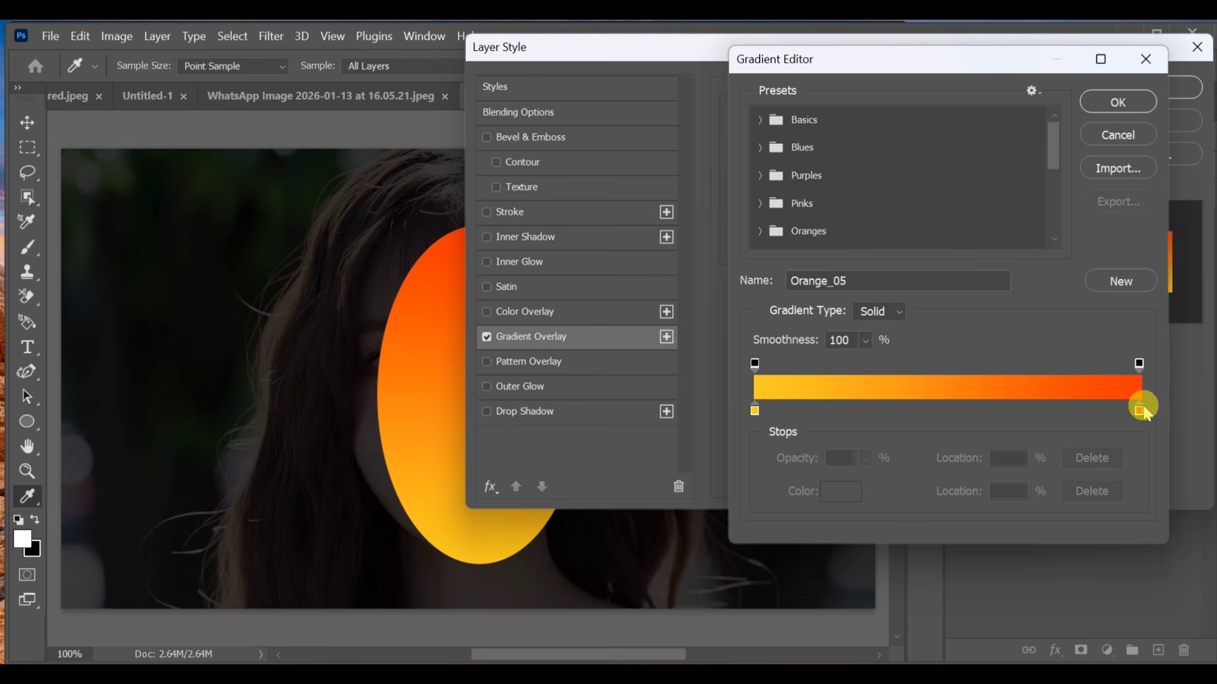
left_click_drag(1139, 412, 955, 416)
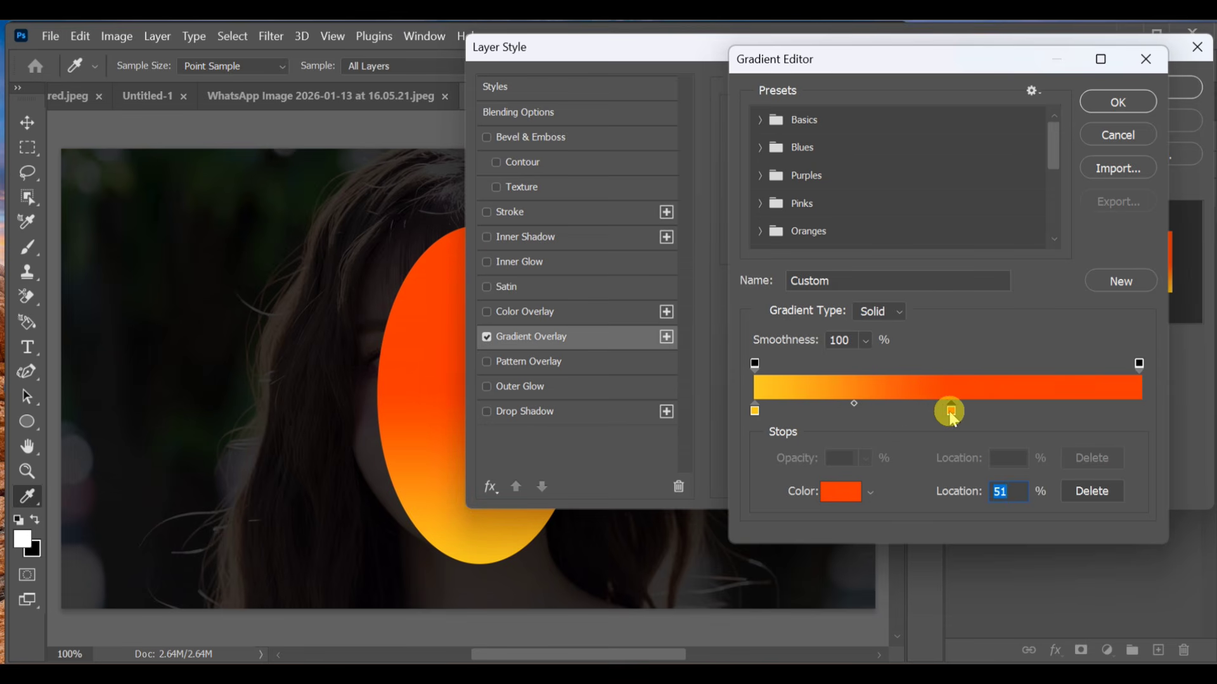
double_click(951, 412)
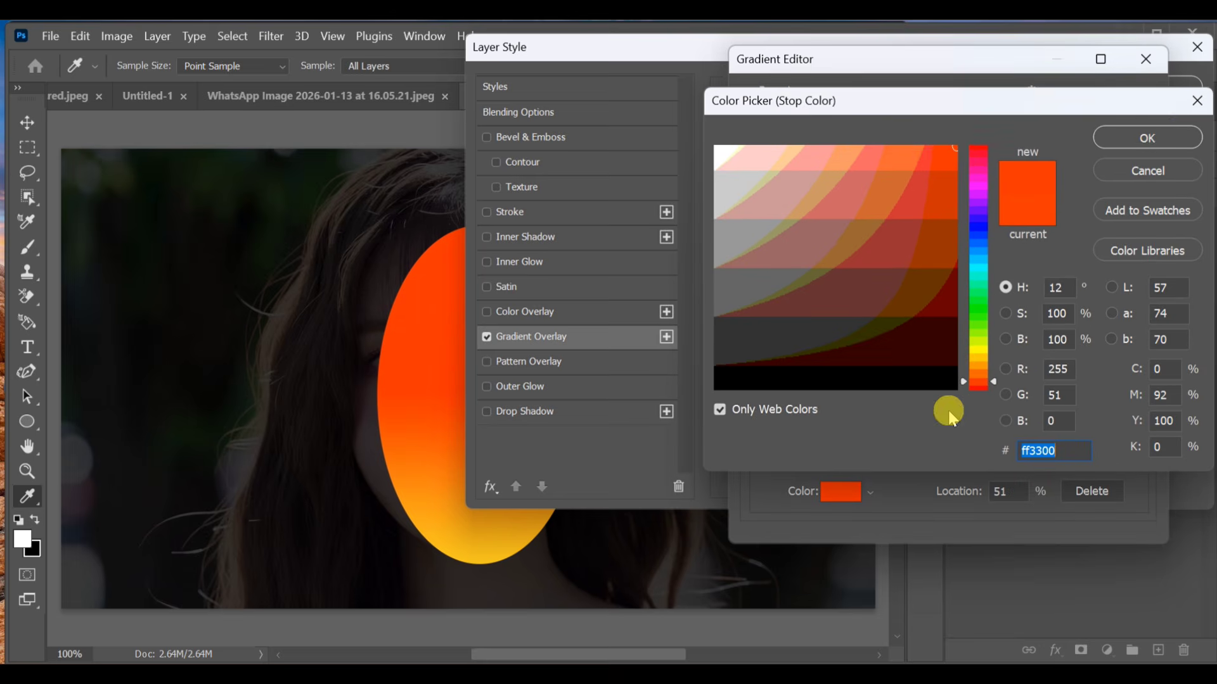
left_click(1146, 137)
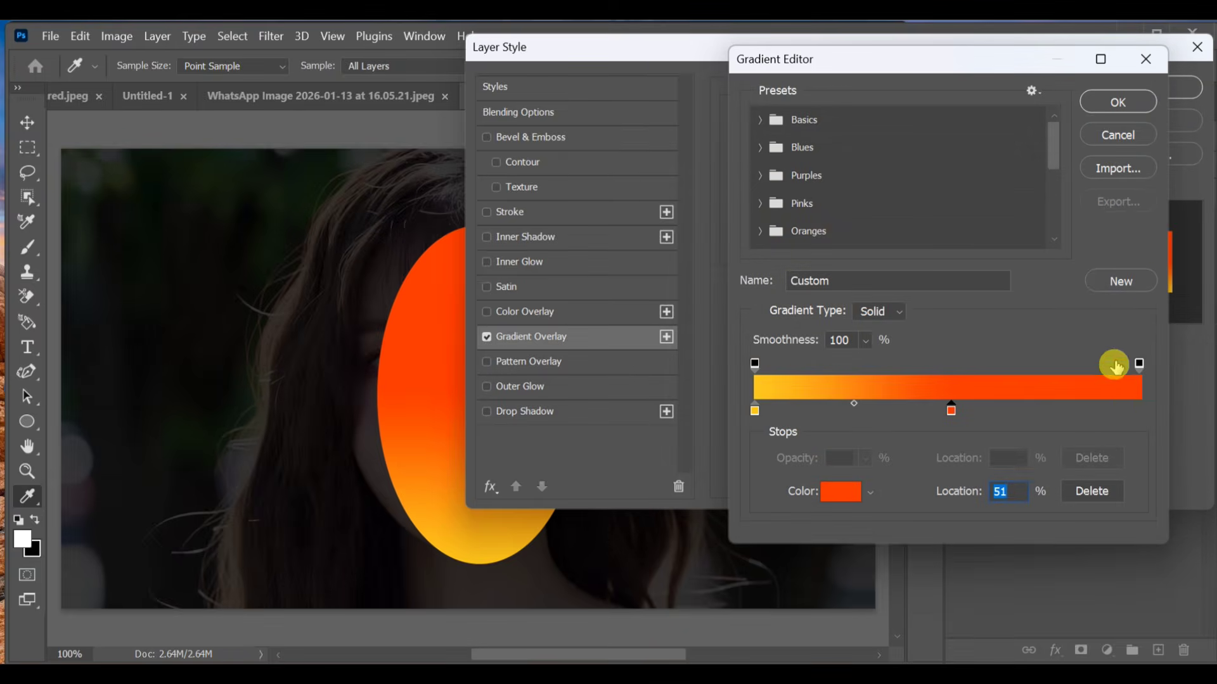
Step: Add a gradient colour stop at about 97% with colour ffcc66 and apply the edited gradient
left_click(1129, 408)
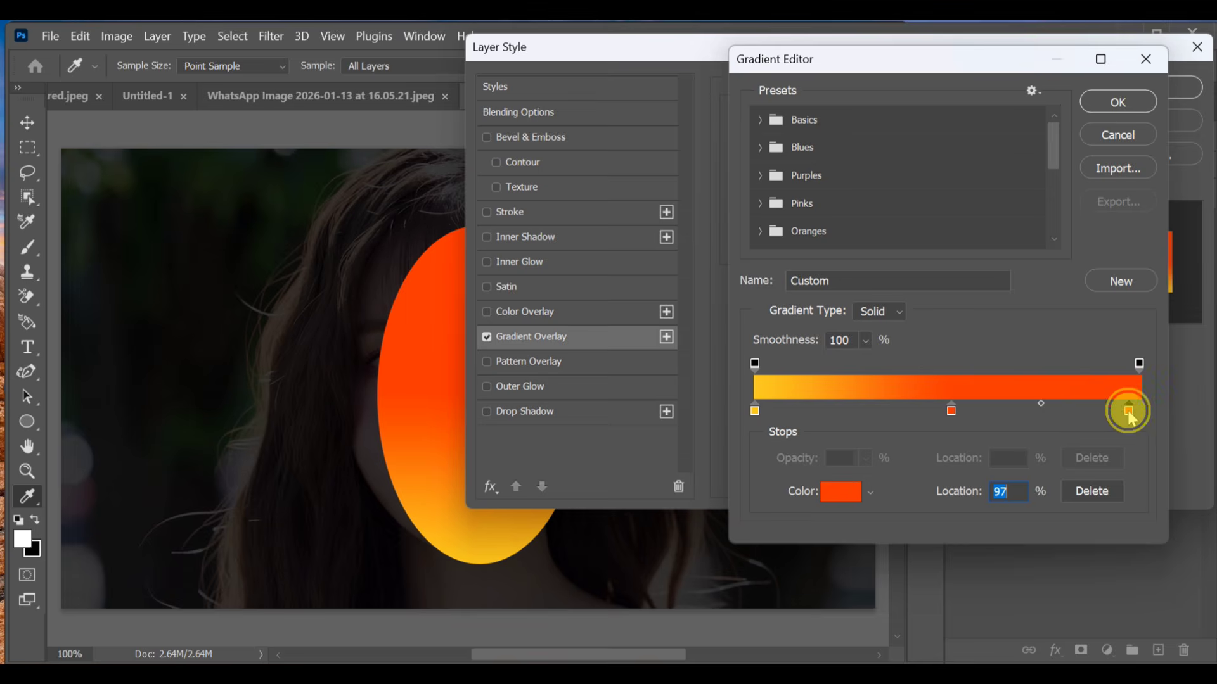
double_click(1128, 410)
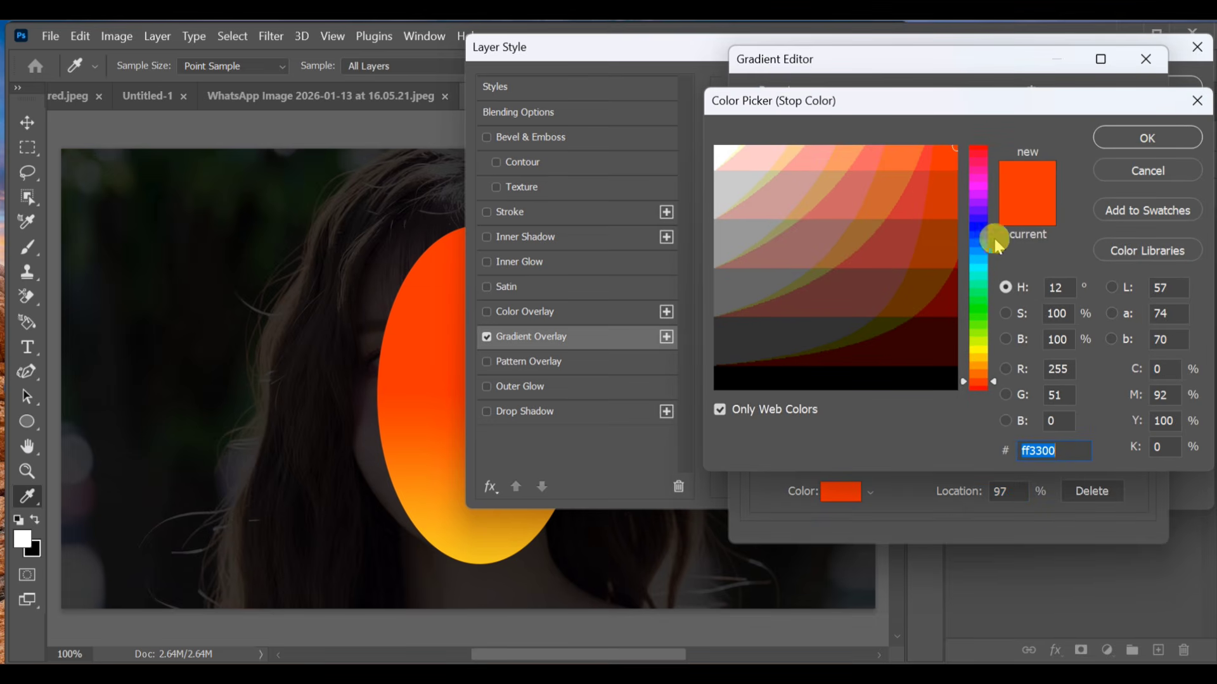
left_click(977, 356)
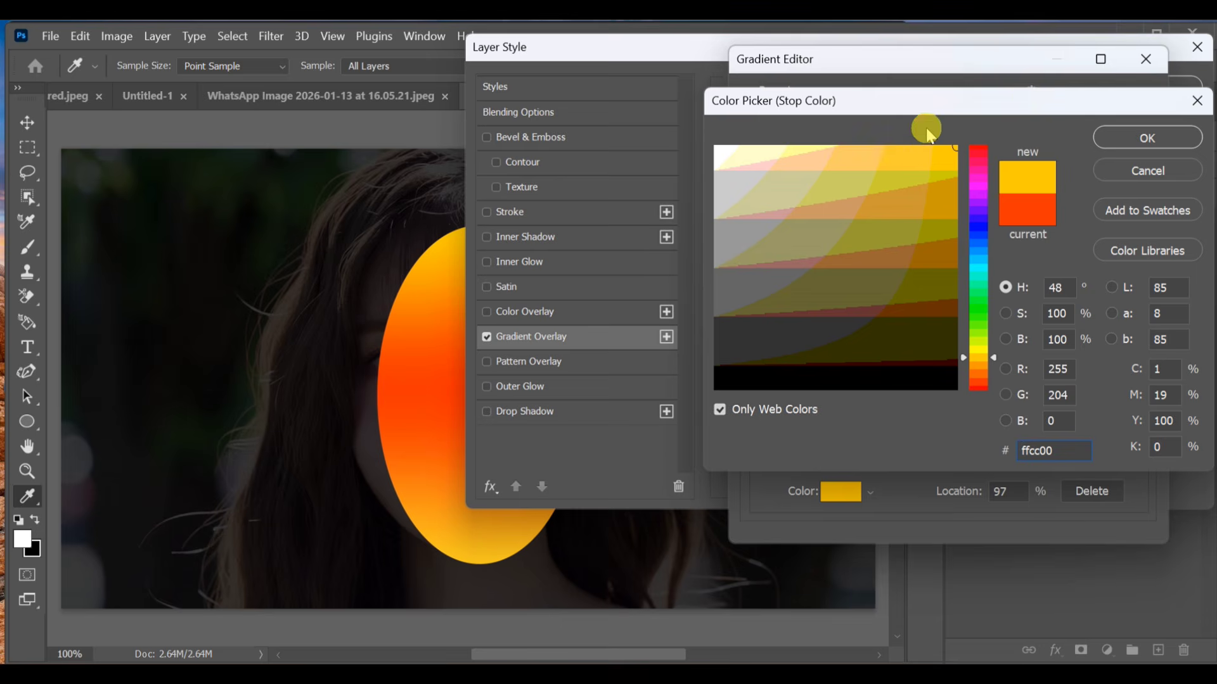
mouse_move(927, 147)
left_mouse_down()
mouse_move(809, 141)
mouse_move(834, 151)
left_mouse_up()
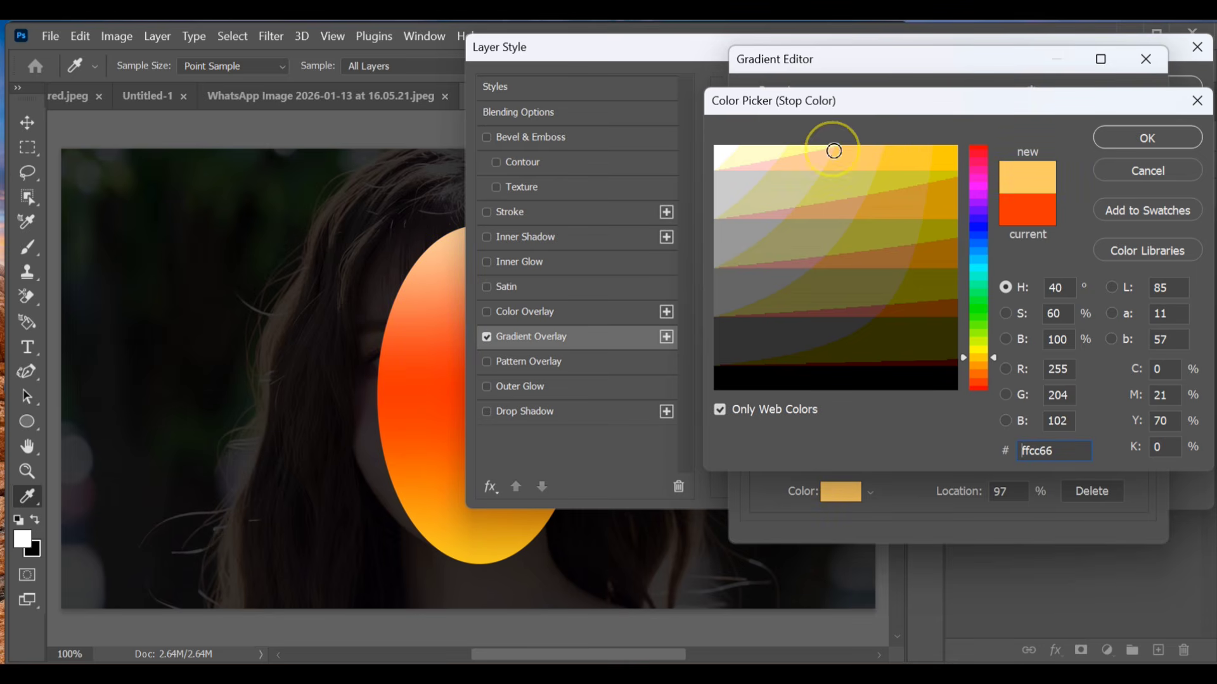
left_click(1124, 137)
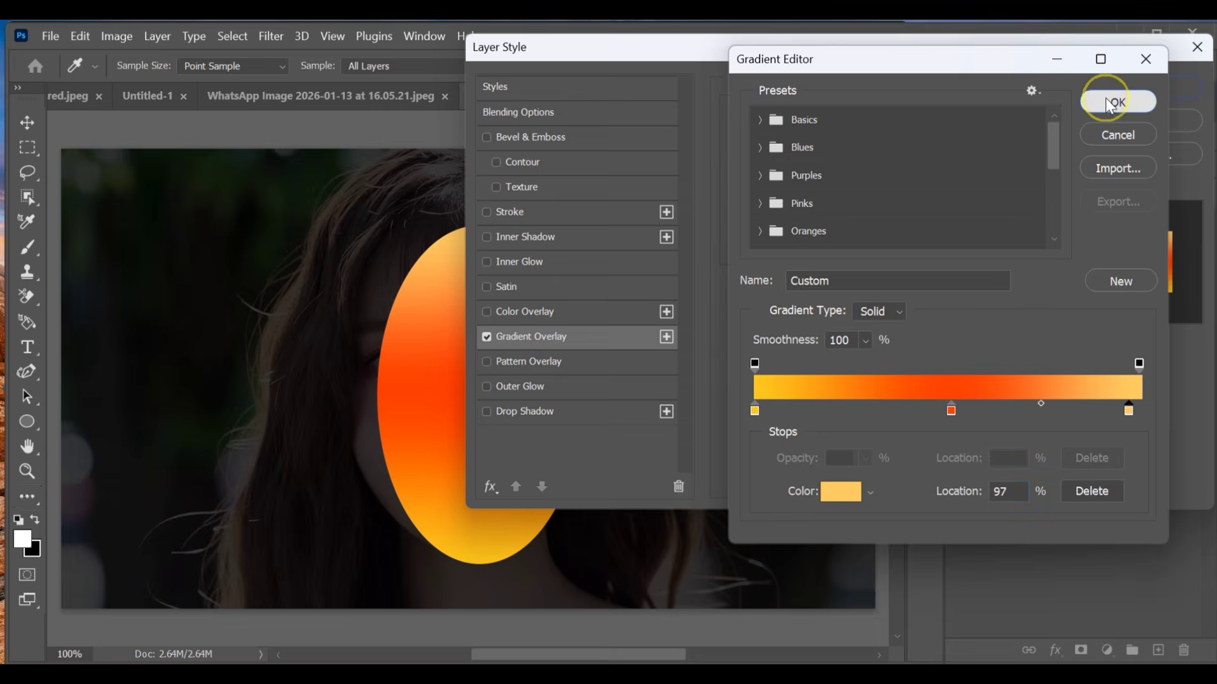
left_click(1113, 101)
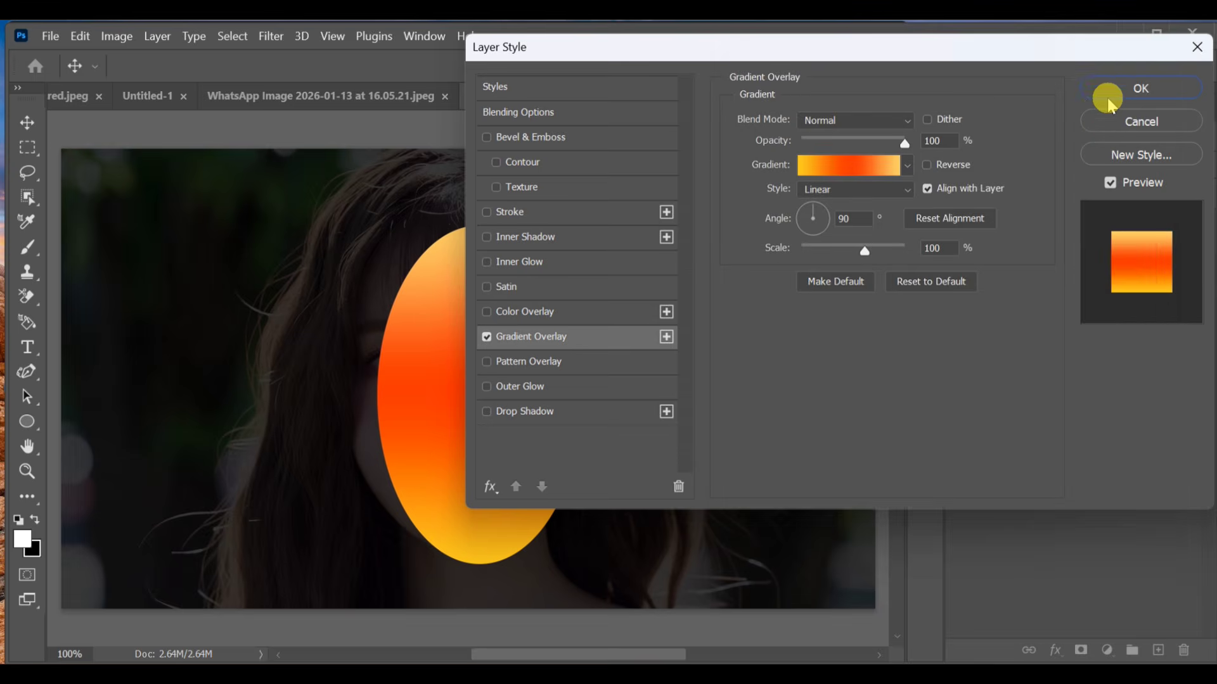
left_click(563, 331)
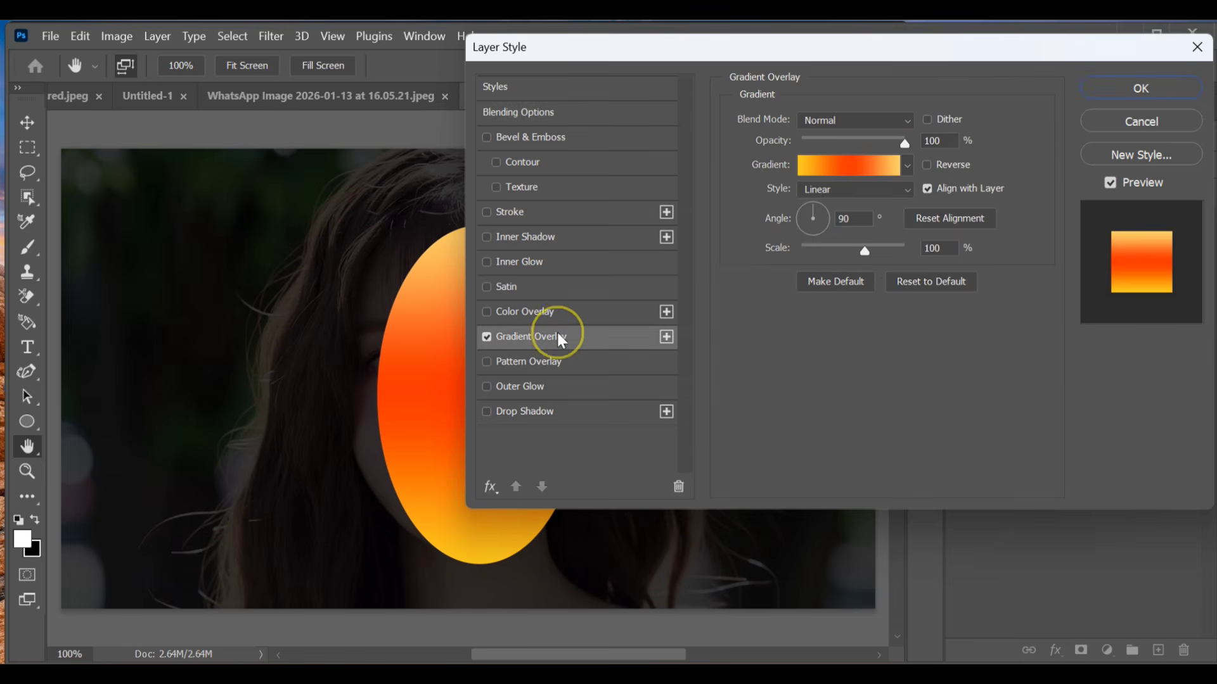
Step: Enable Bevel & Emboss on the ellipse with a depth of 53% and a size of 43 px
left_click(550, 146)
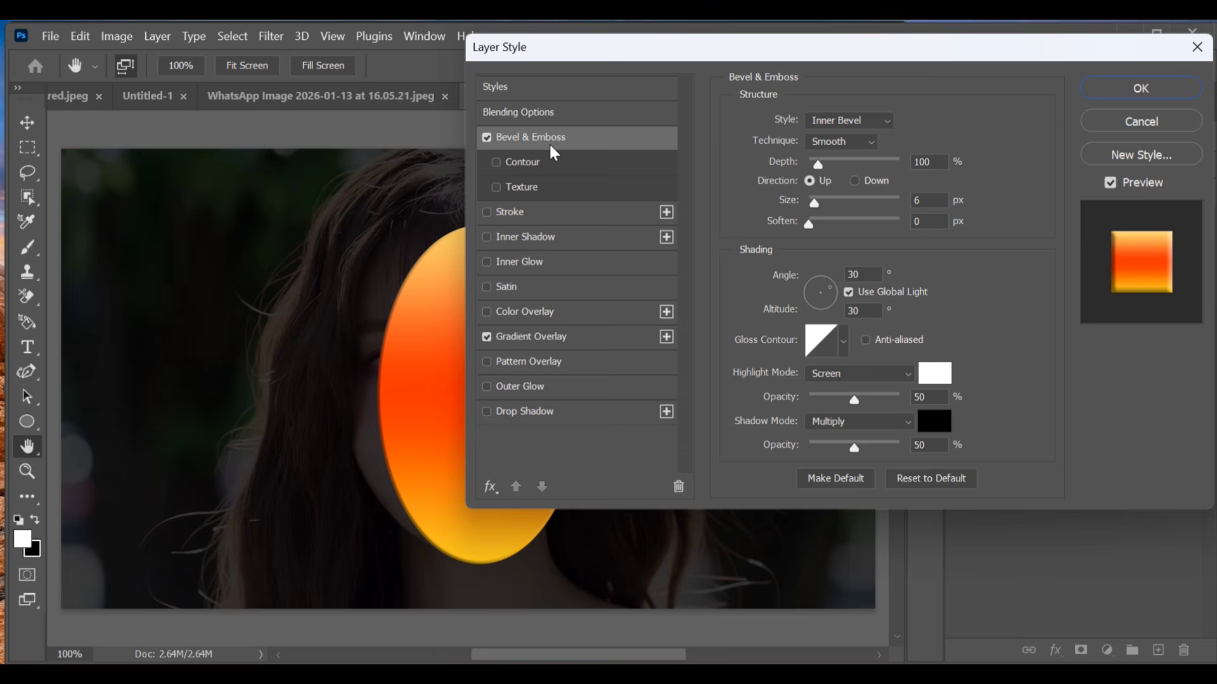
mouse_move(818, 164)
left_mouse_down()
mouse_move(843, 167)
mouse_move(812, 164)
mouse_move(816, 177)
left_mouse_up()
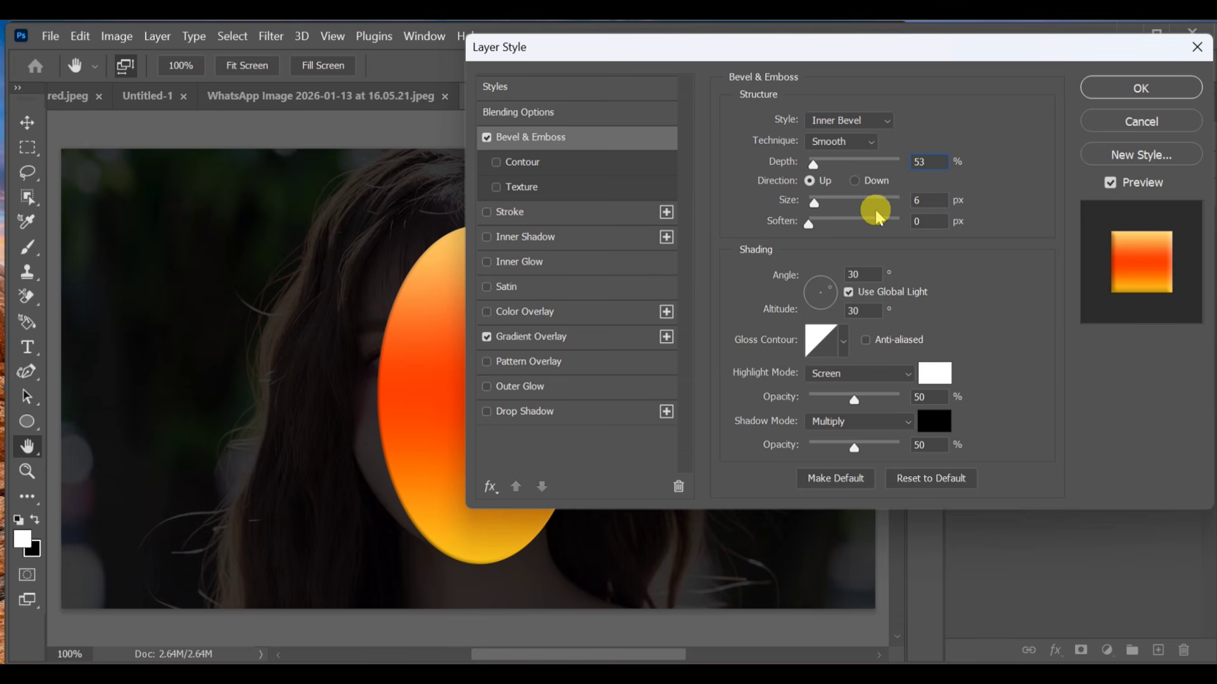
left_click(836, 201)
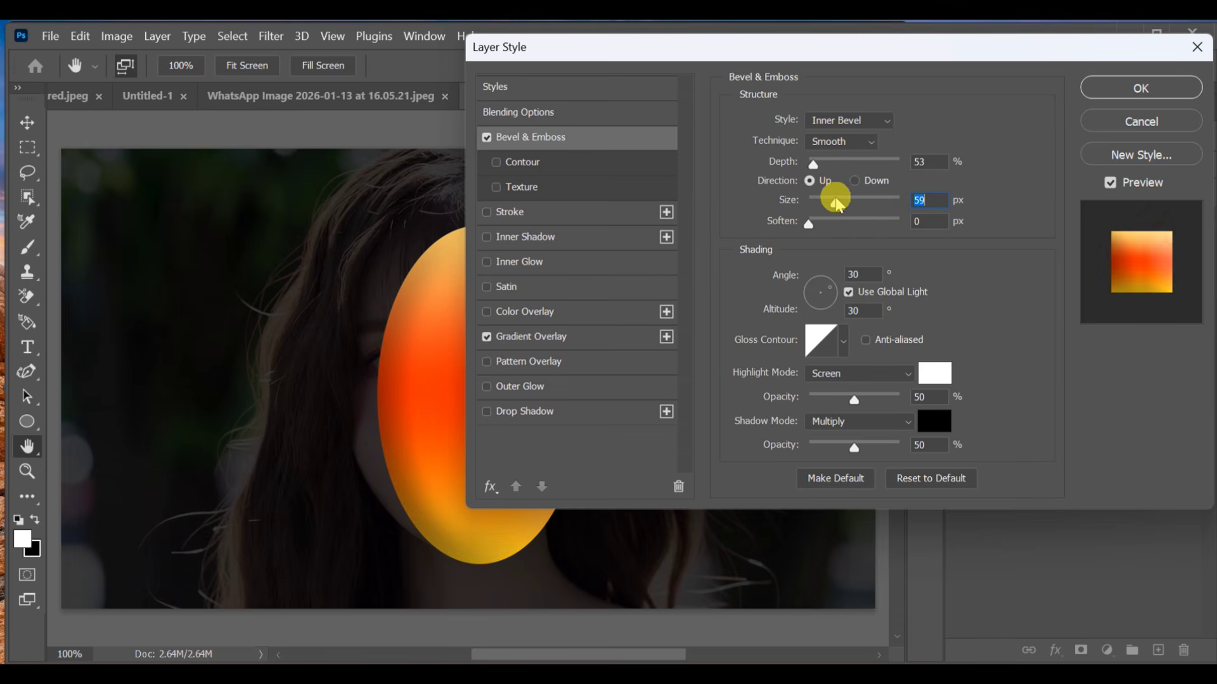
left_click_drag(836, 204, 830, 201)
left_click(833, 202)
Step: Set the bevel's shading angle to 90° and choose the gloss contour with three narrow peaks
left_click(879, 268)
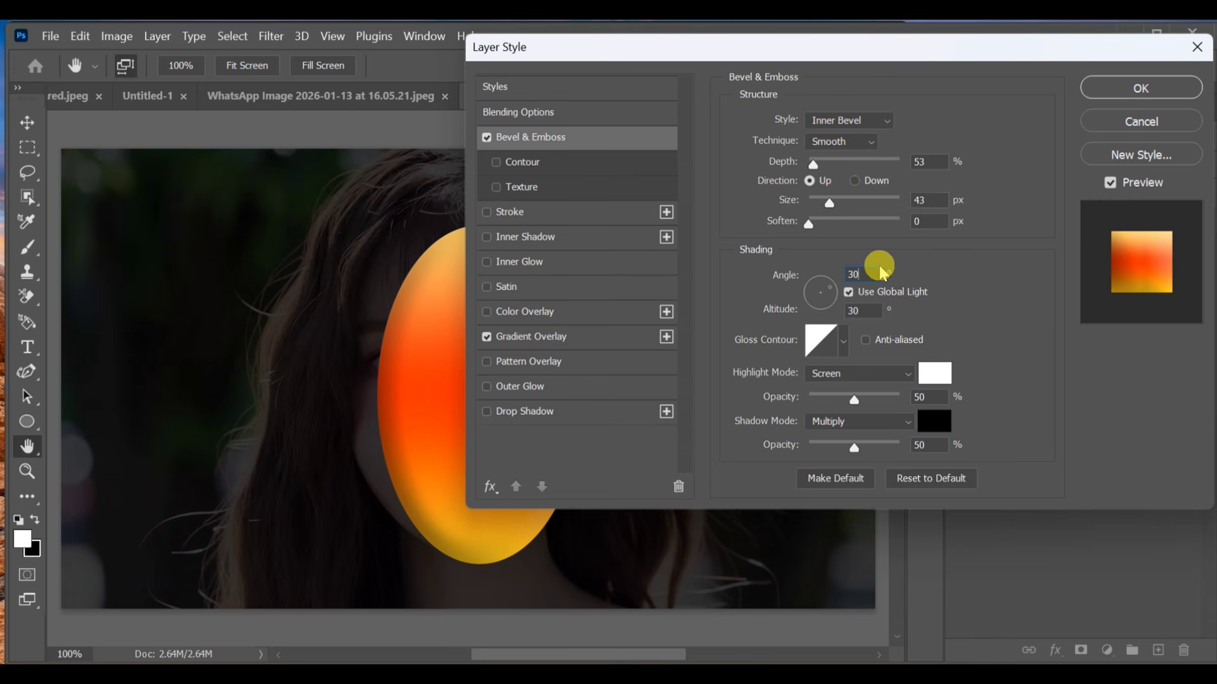
key("BackSpace")
type("90")
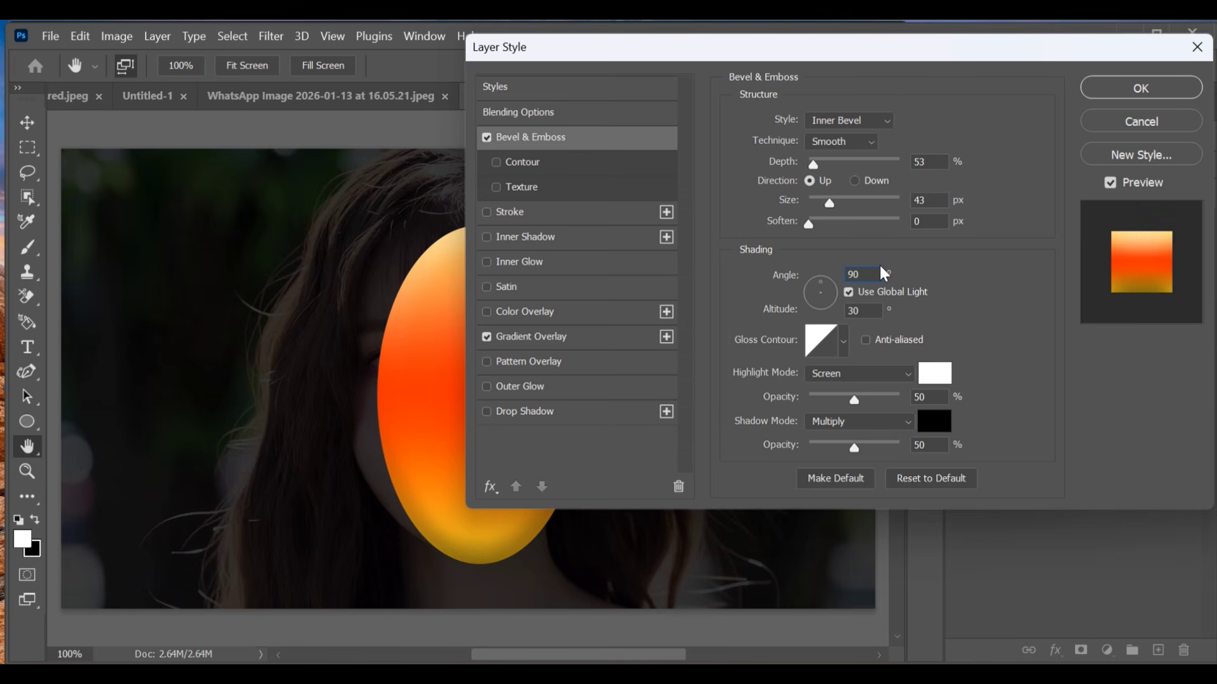
left_click(843, 341)
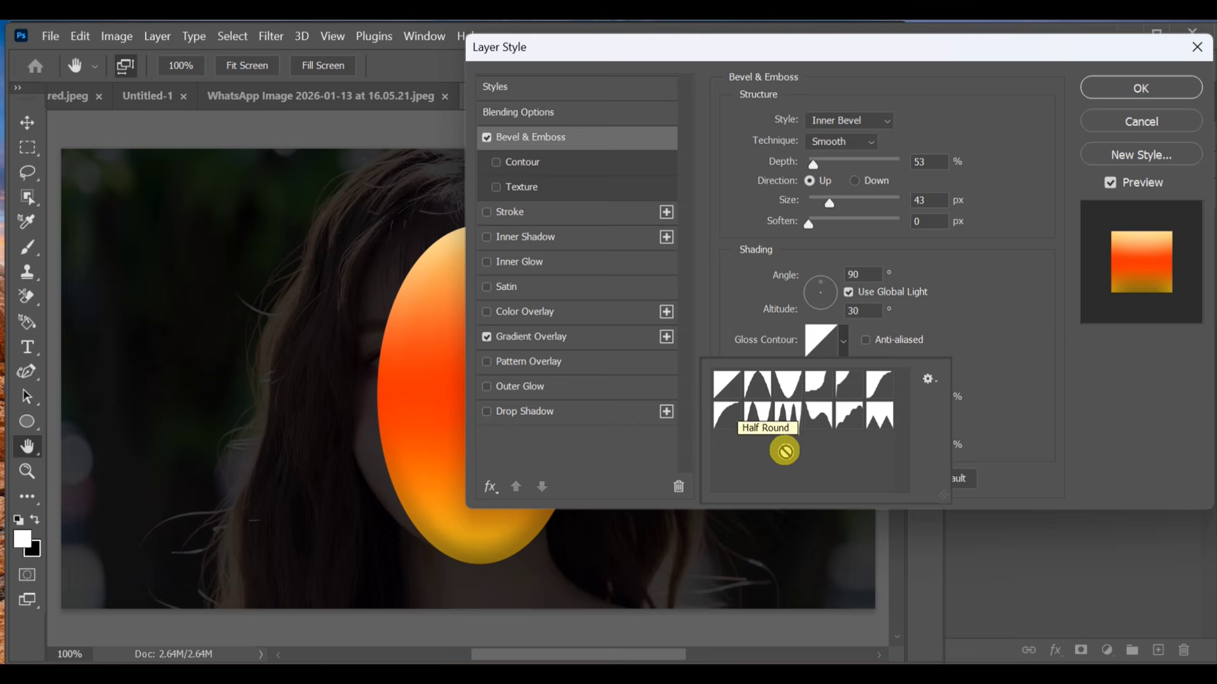
left_click(784, 422)
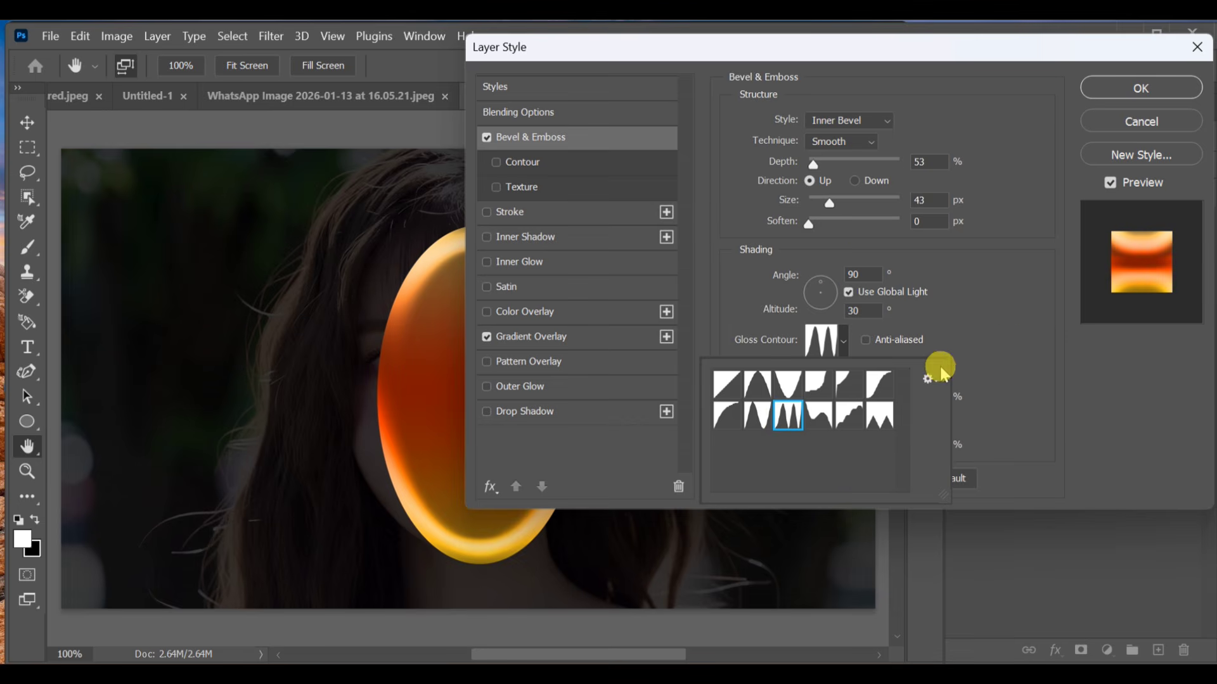
left_click(1007, 354)
Step: Set the bevel's highlight opacity to 89% and its shadow opacity to 81%
left_click(926, 396)
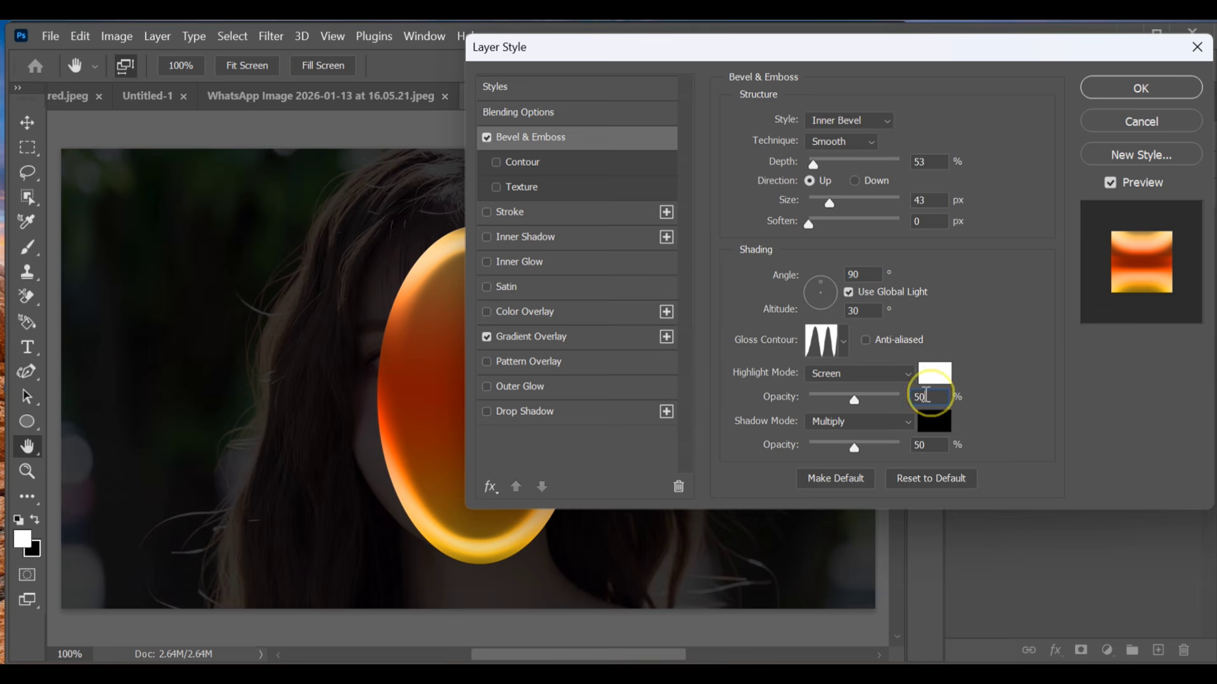
key("BackSpace")
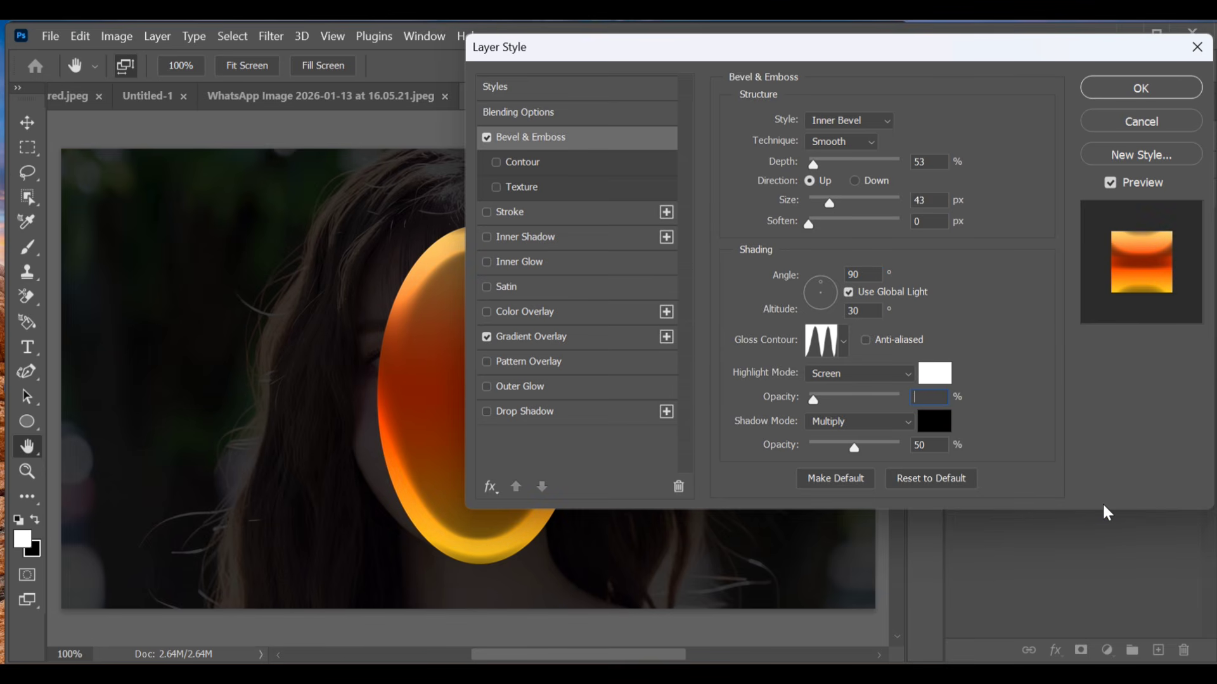
type("89")
left_click(1104, 506)
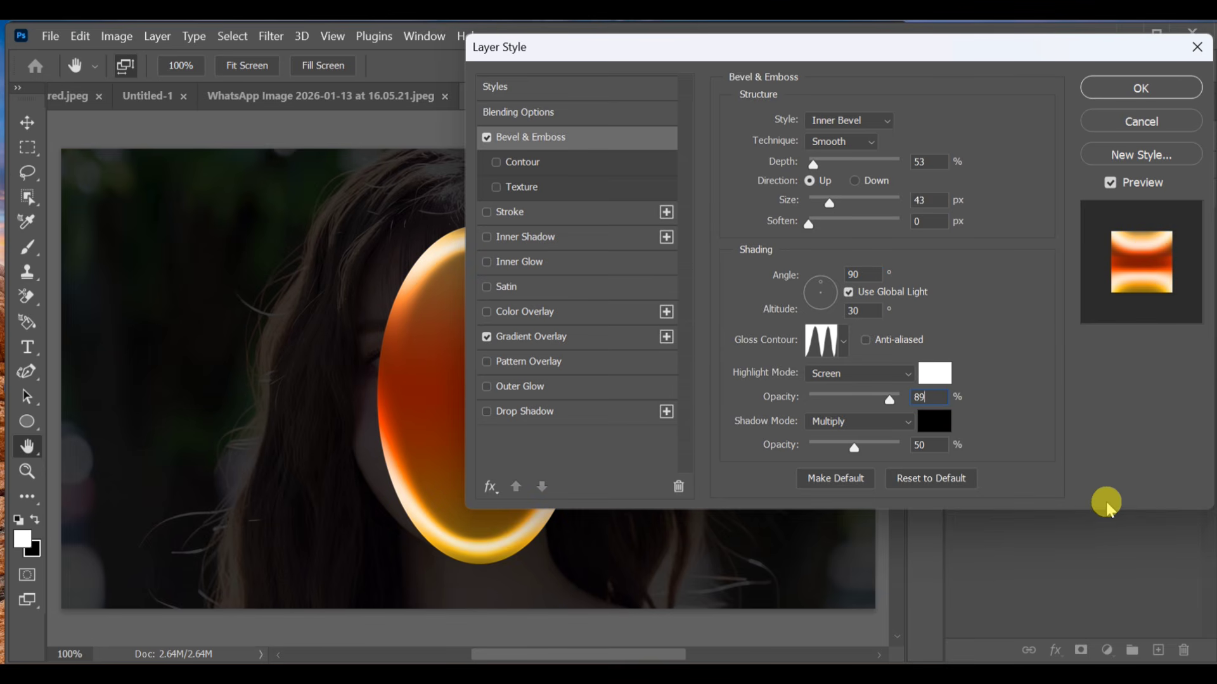
double_click(937, 446)
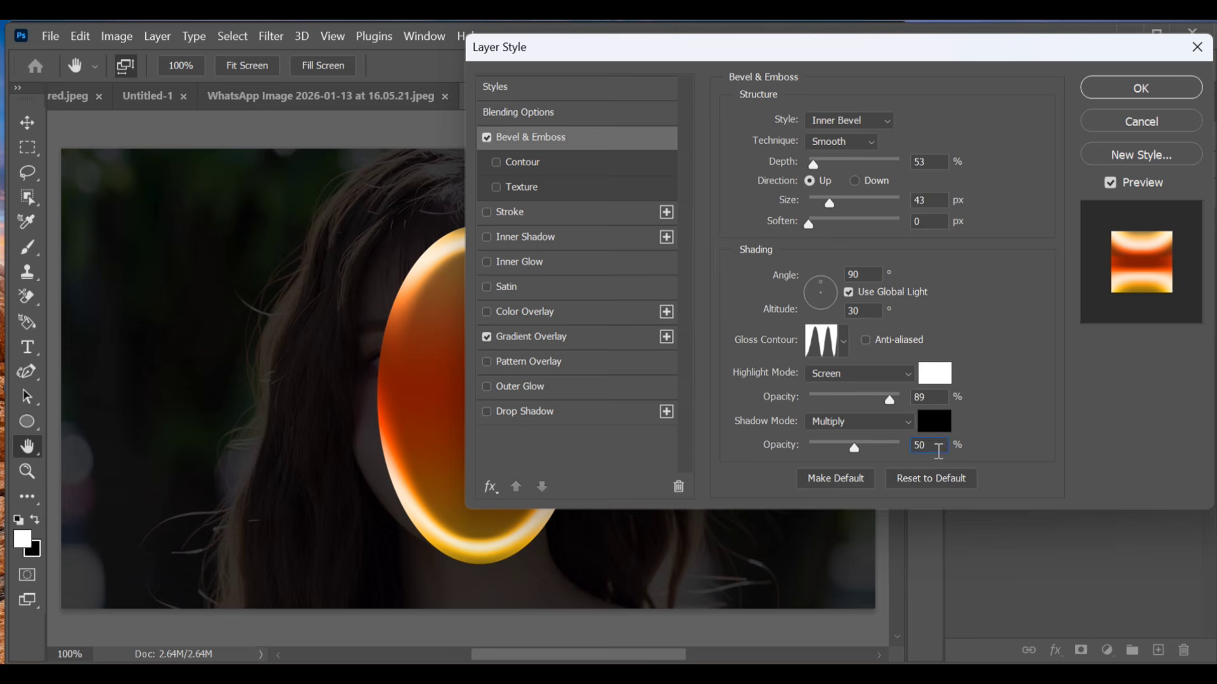
type("81")
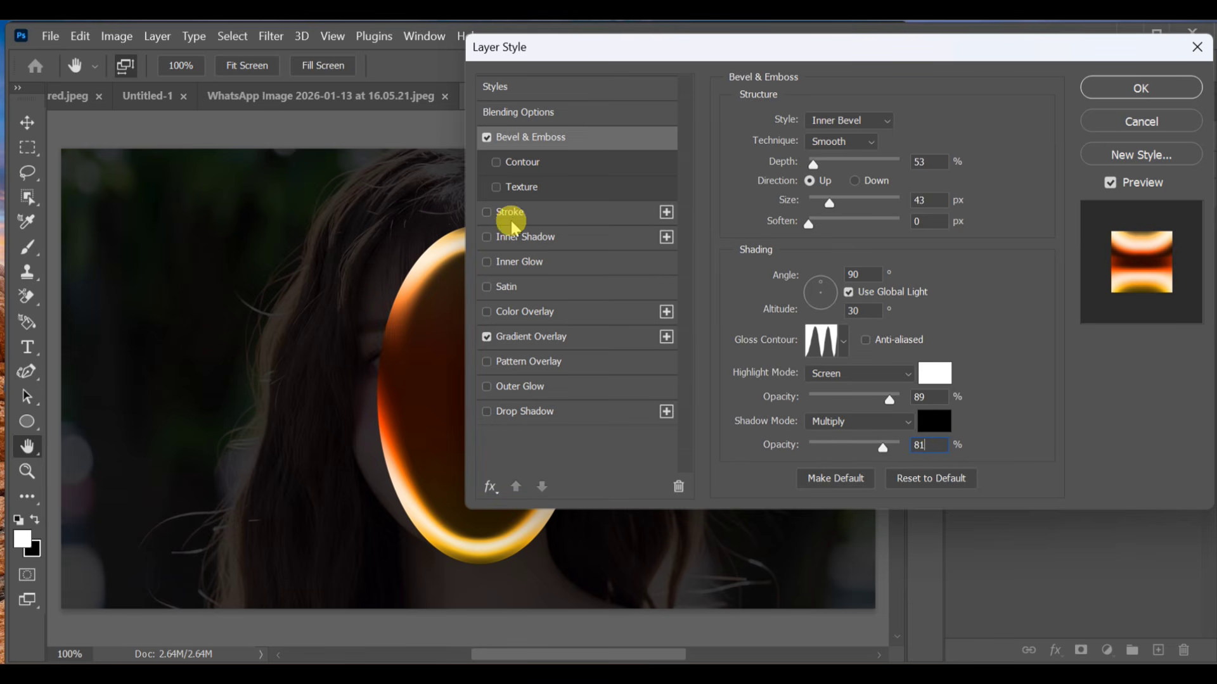
Step: Enable the bevel's Contour with the second shape in the picker's second row and apply the ellipse's layer style
left_click(525, 164)
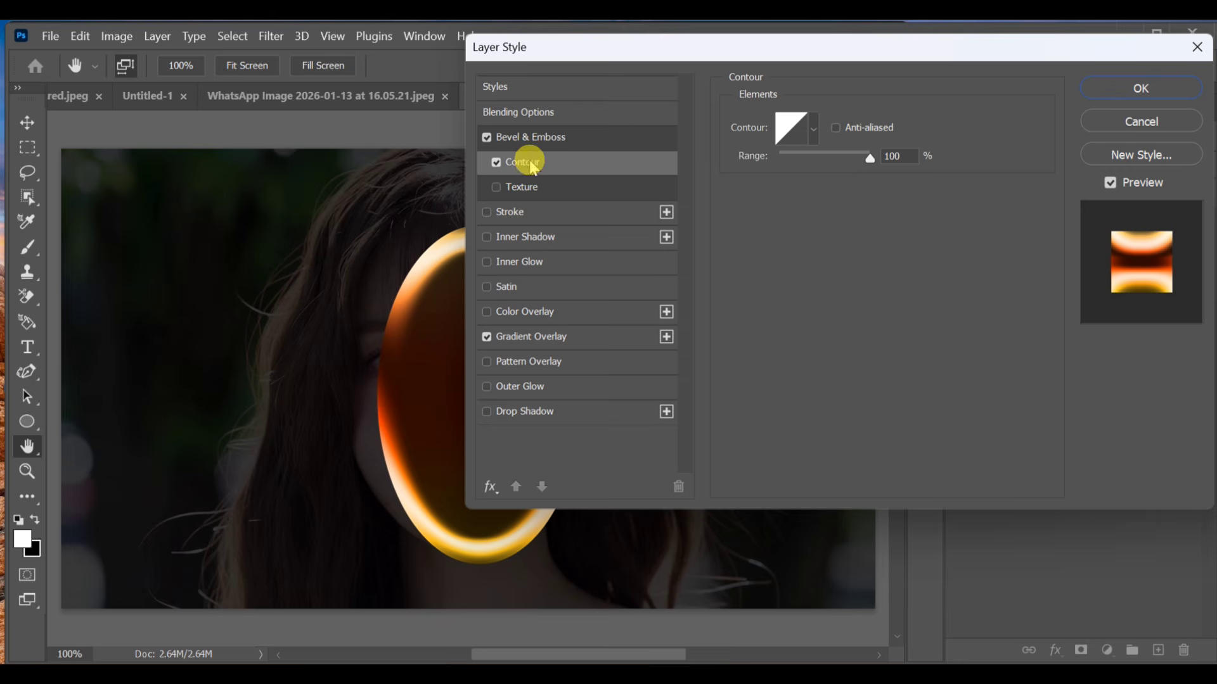
left_click(814, 132)
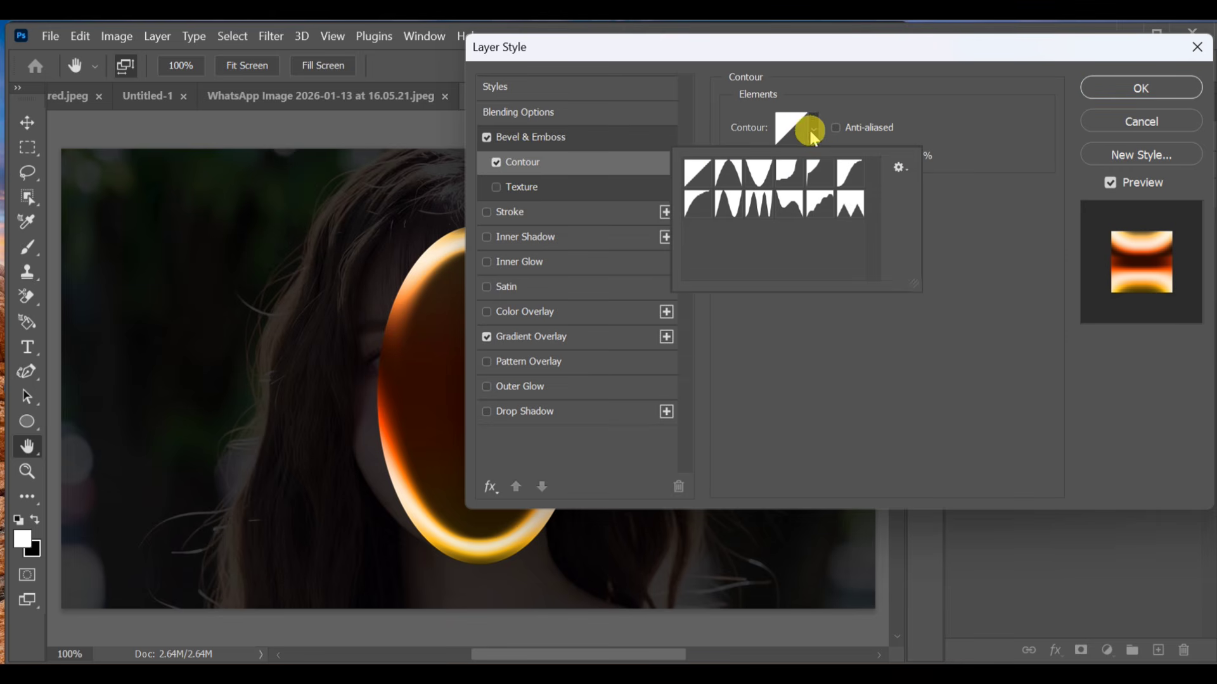
left_click(728, 201)
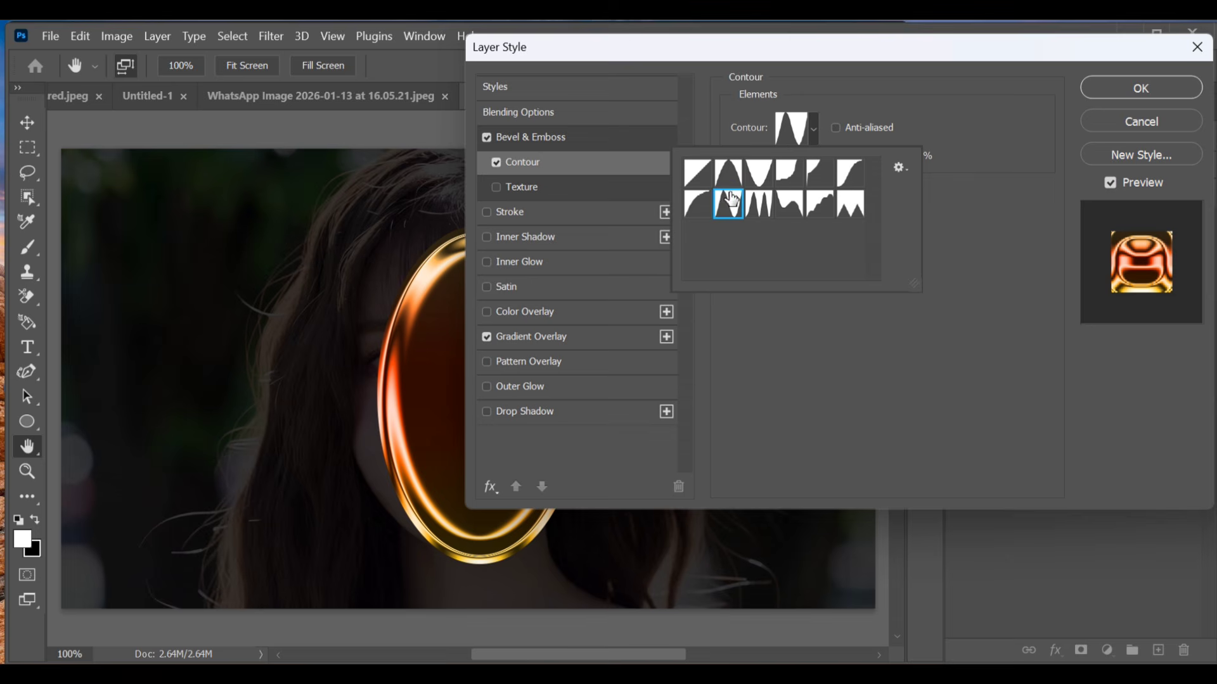
left_click(1140, 88)
left_click(1140, 88)
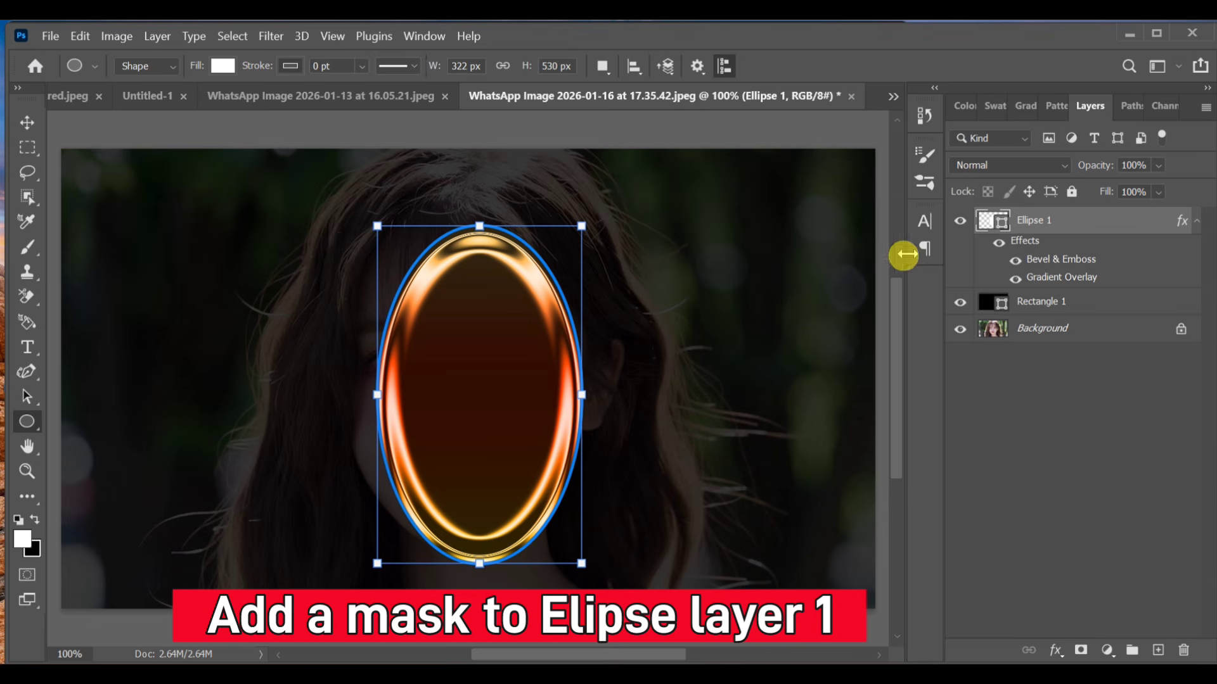
Step: Add a layer mask to the ellipse layer and rasterize its shape so the Eraser can be used on it
left_click(1081, 651)
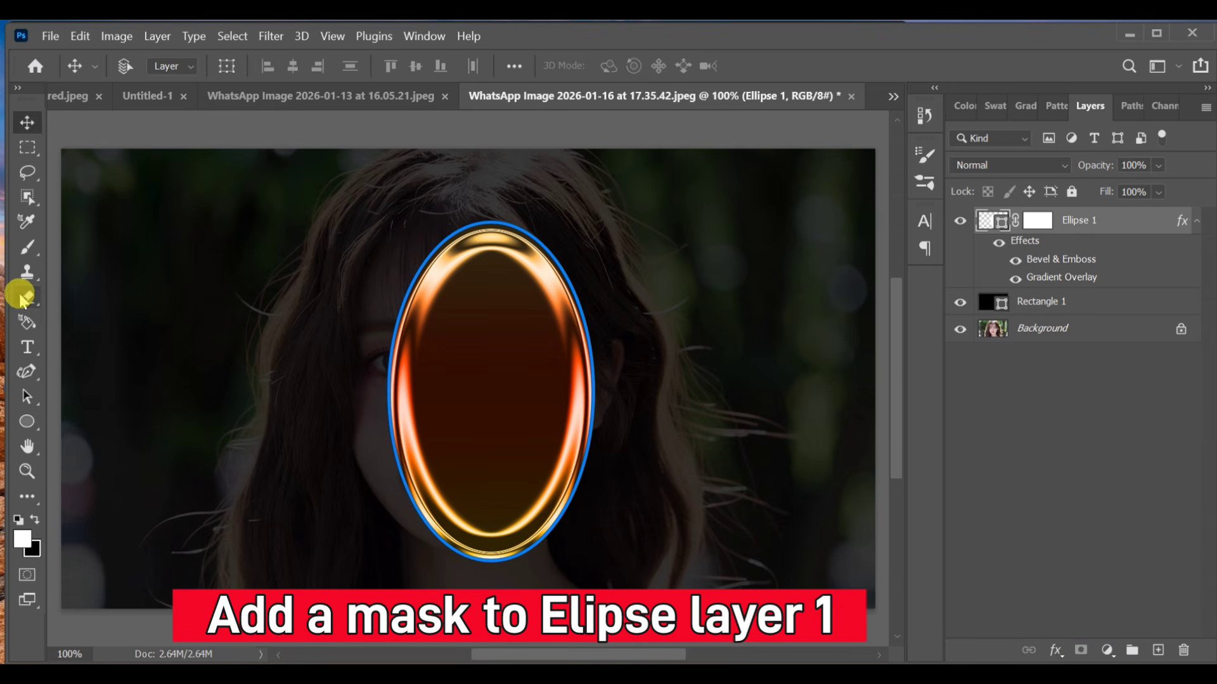
left_click(24, 297)
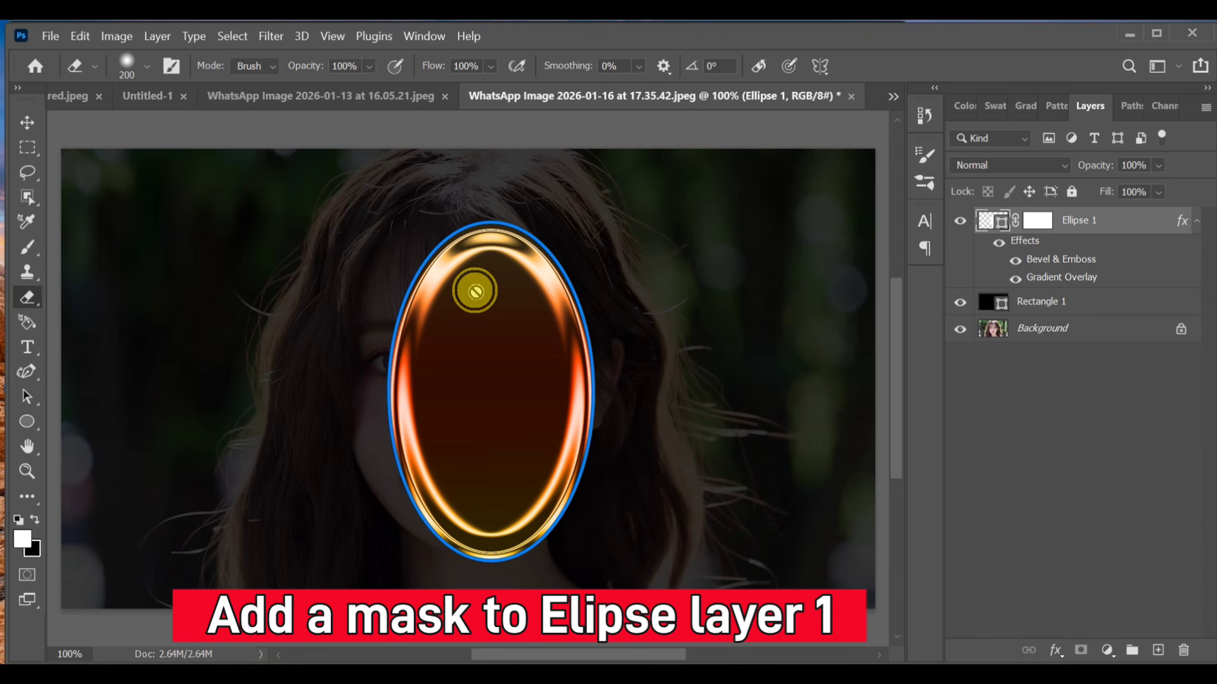
left_click(477, 287)
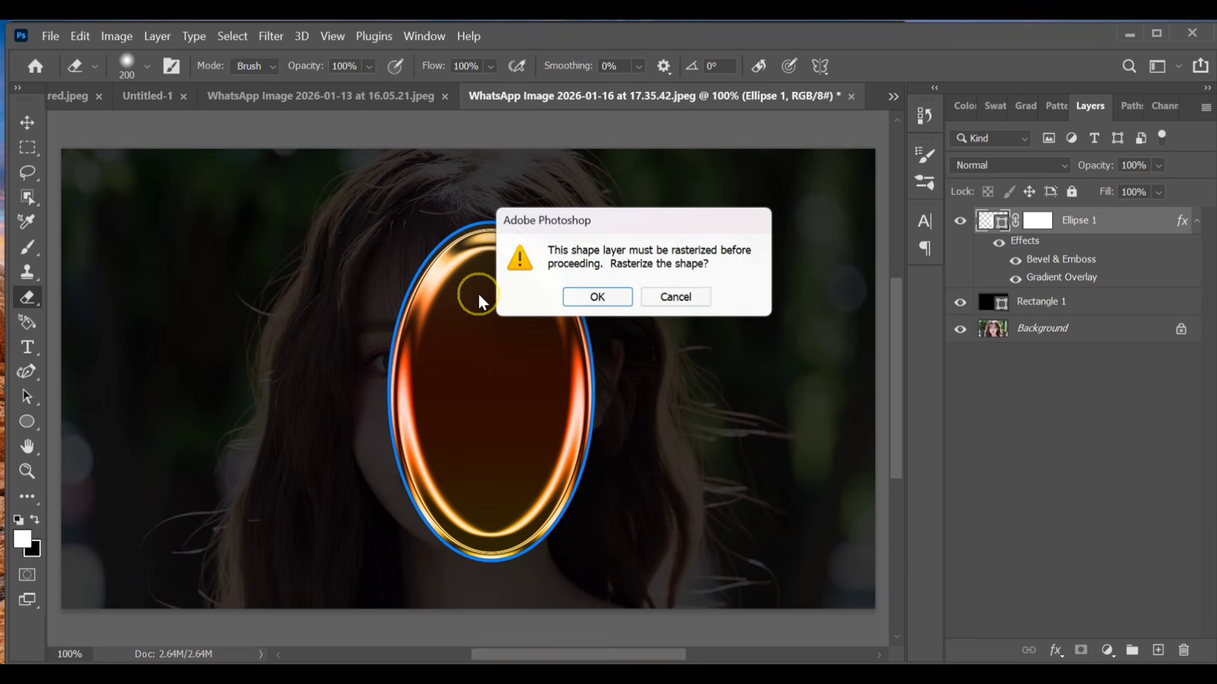
left_click(596, 300)
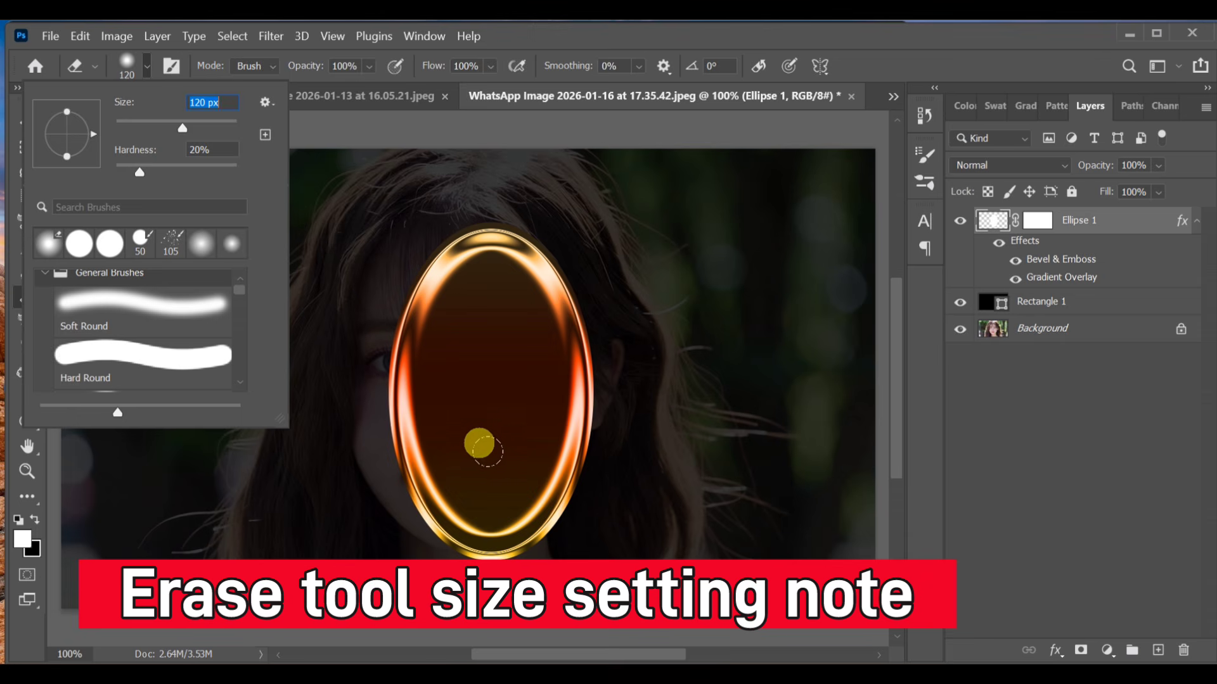
Step: Erase parts of the ellipse's right side and lower middle with a 120 px eraser at 20% hardness
left_click(522, 464)
mouse_move(522, 464)
left_mouse_down()
mouse_move(528, 482)
mouse_move(540, 350)
mouse_move(516, 337)
left_mouse_up()
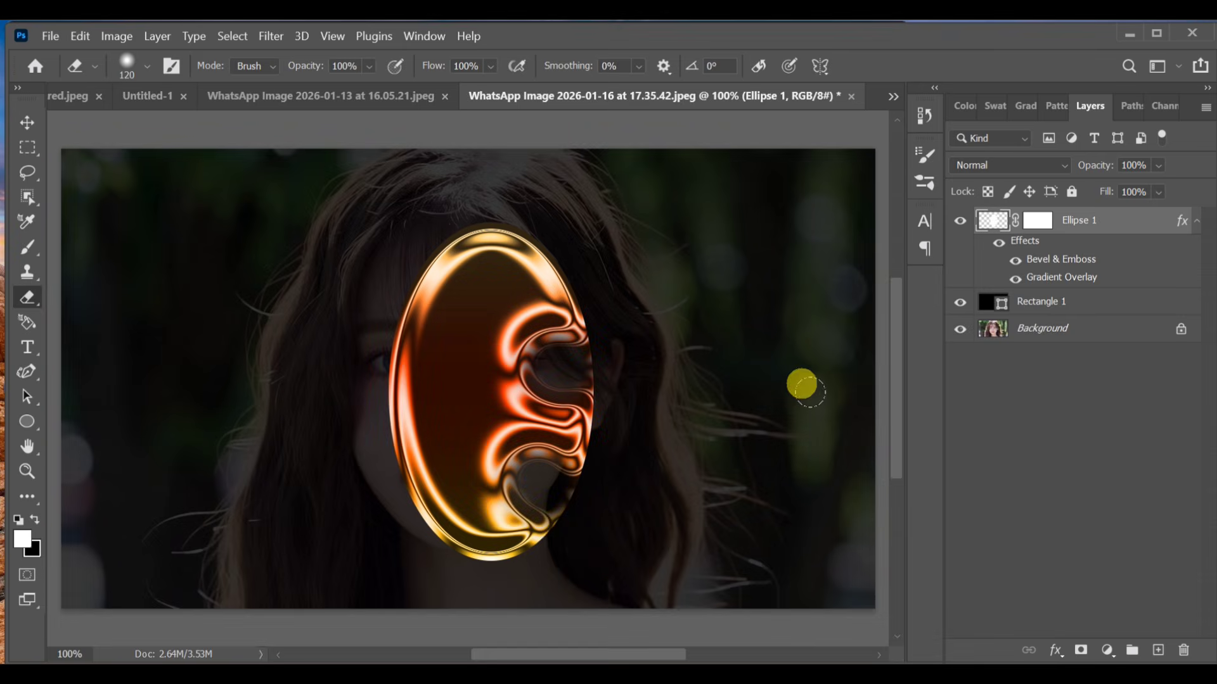
mouse_move(477, 475)
left_mouse_down()
mouse_move(488, 381)
mouse_move(503, 511)
left_mouse_up()
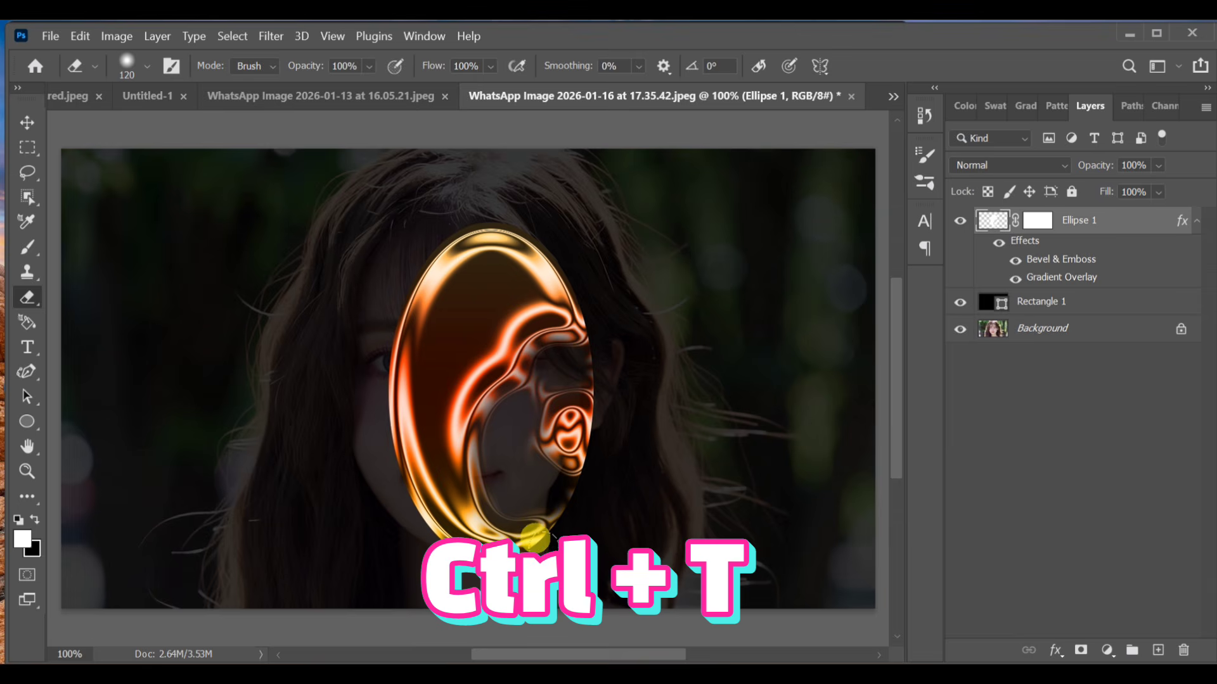
Step: Warp the ellipse by pulling its lower-right corner and right side inward to form a narrow curved band
key("ctrl+t")
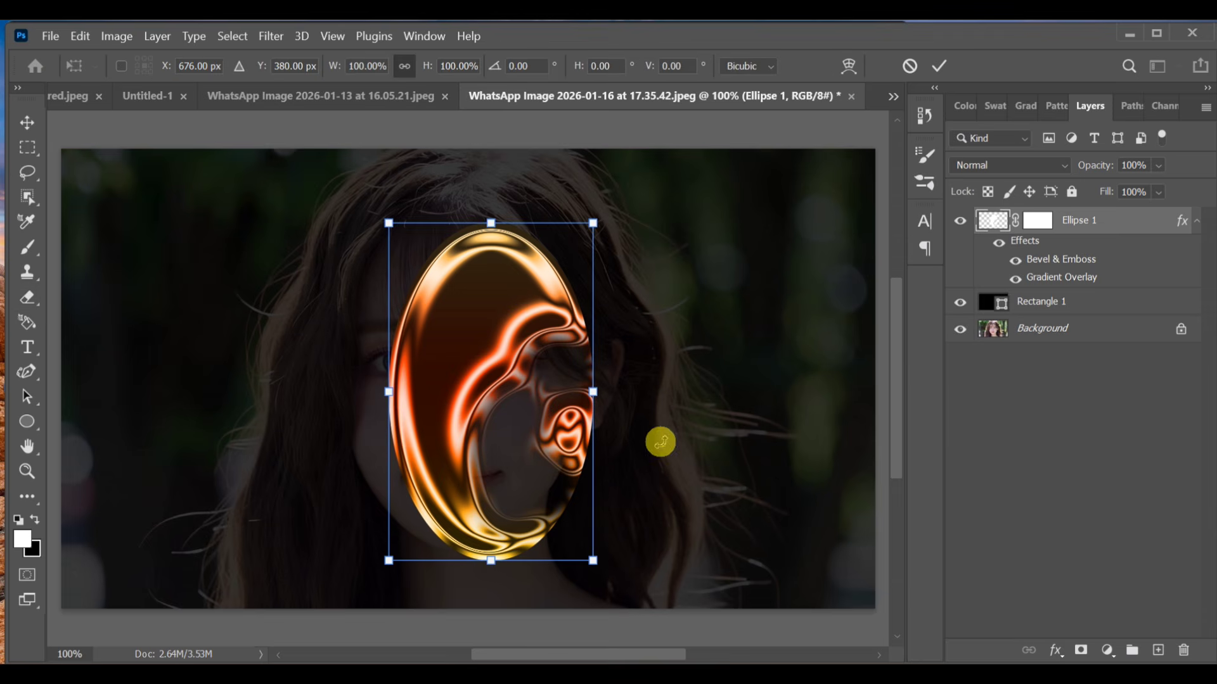
right_click(594, 462)
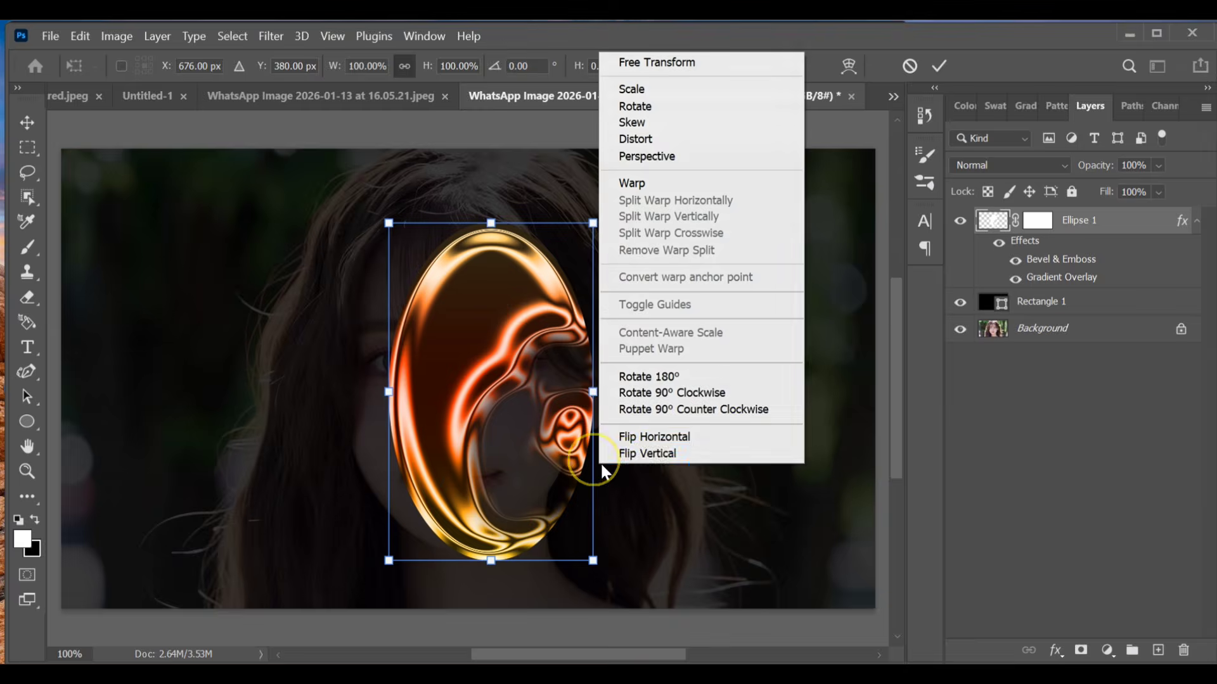
left_click(622, 189)
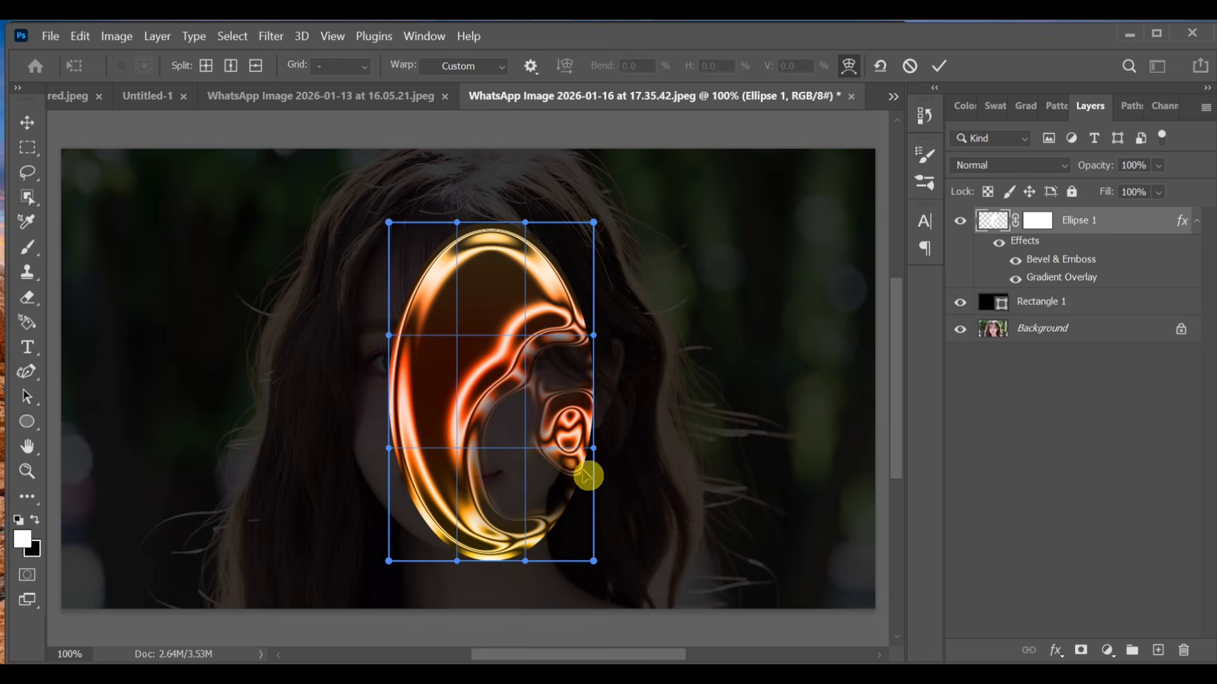
left_click_drag(595, 560, 505, 356)
left_click_drag(592, 334, 388, 350)
left_click_drag(485, 359, 471, 311)
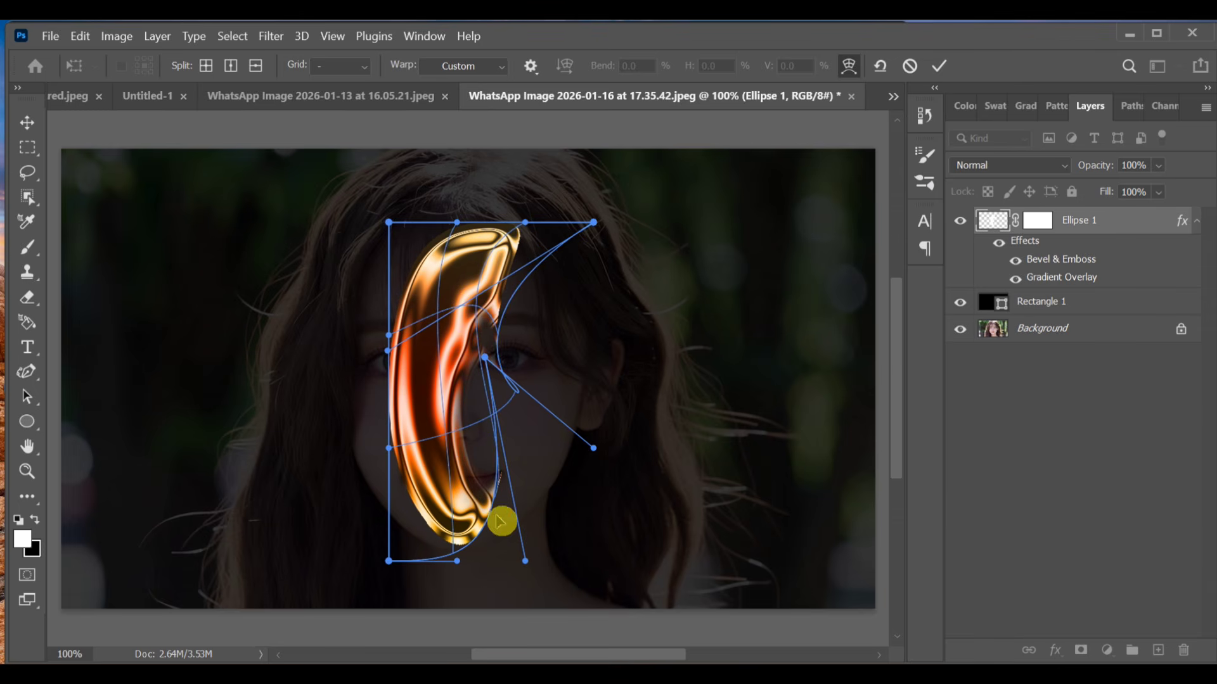
Step: Stretch the warped band's lower end downward, bulge its middle to the right, and apply the warp
left_click_drag(482, 522, 491, 574)
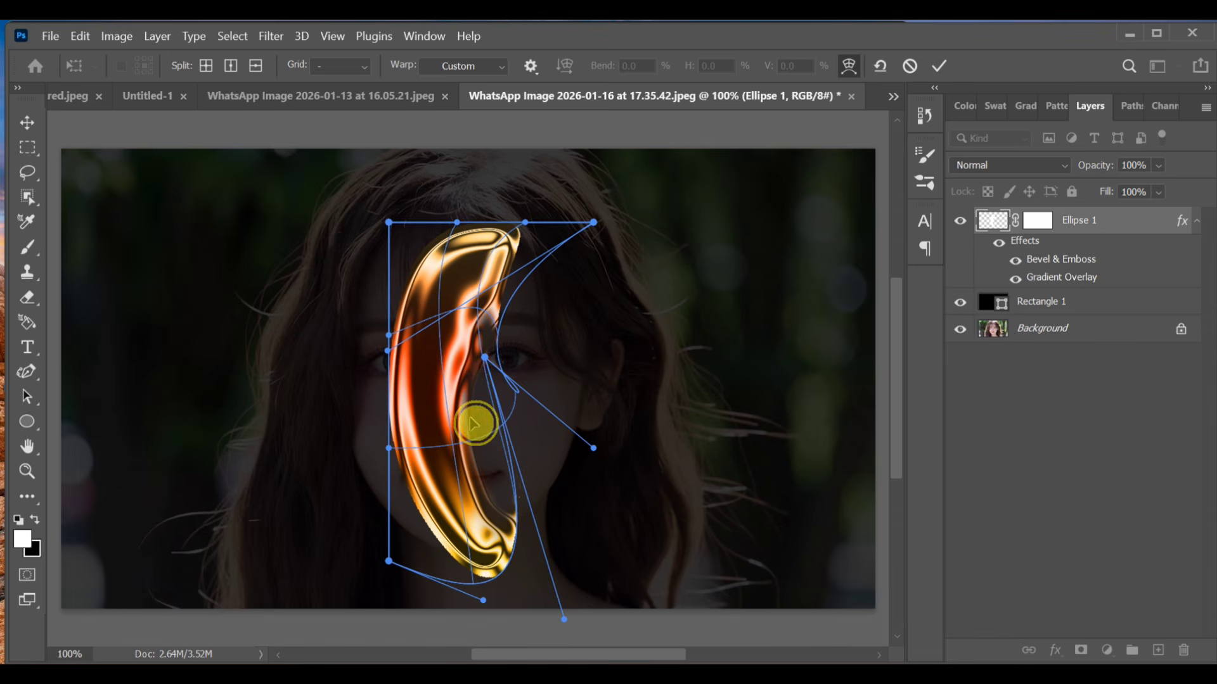
left_click_drag(473, 423, 502, 445)
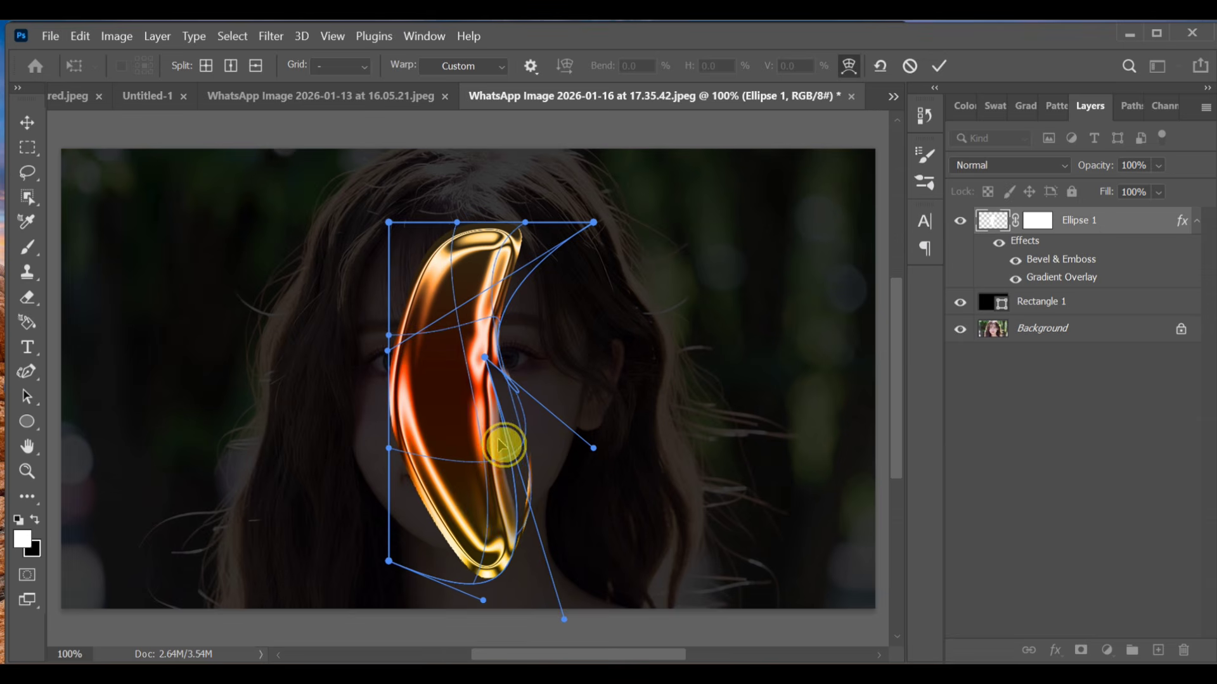
left_click(940, 66)
Step: Examine the warped shape's right edge and upper tip up close and return to the whole image
key("e")
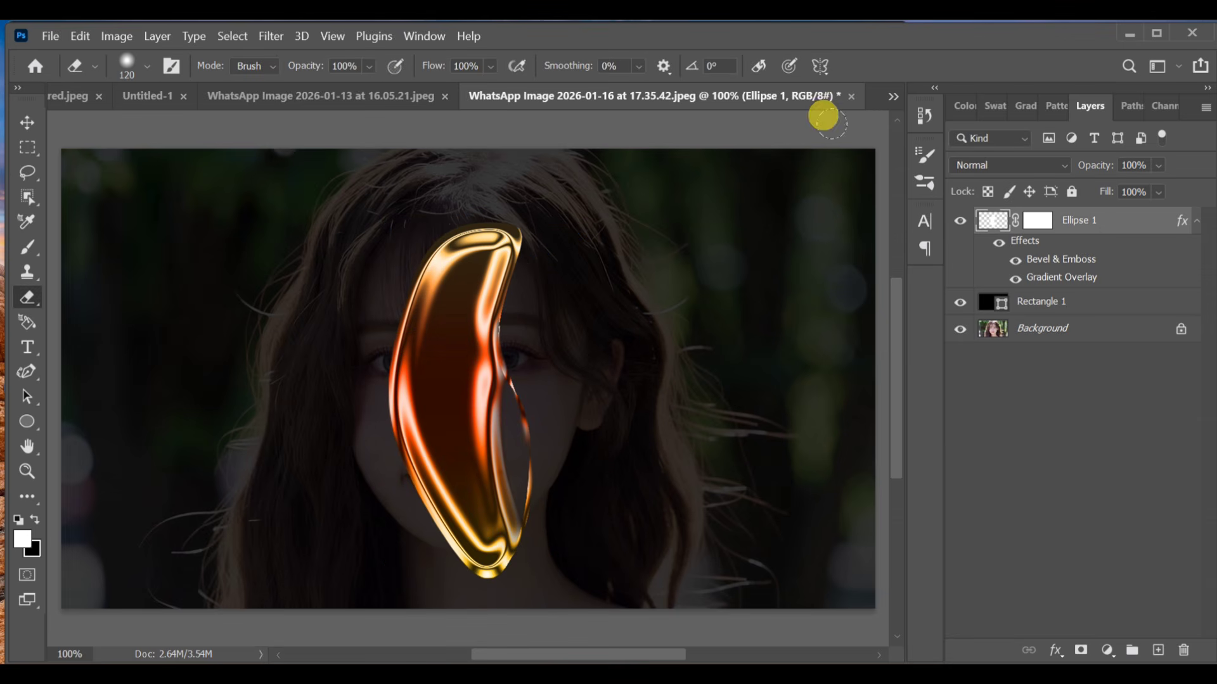
key("z")
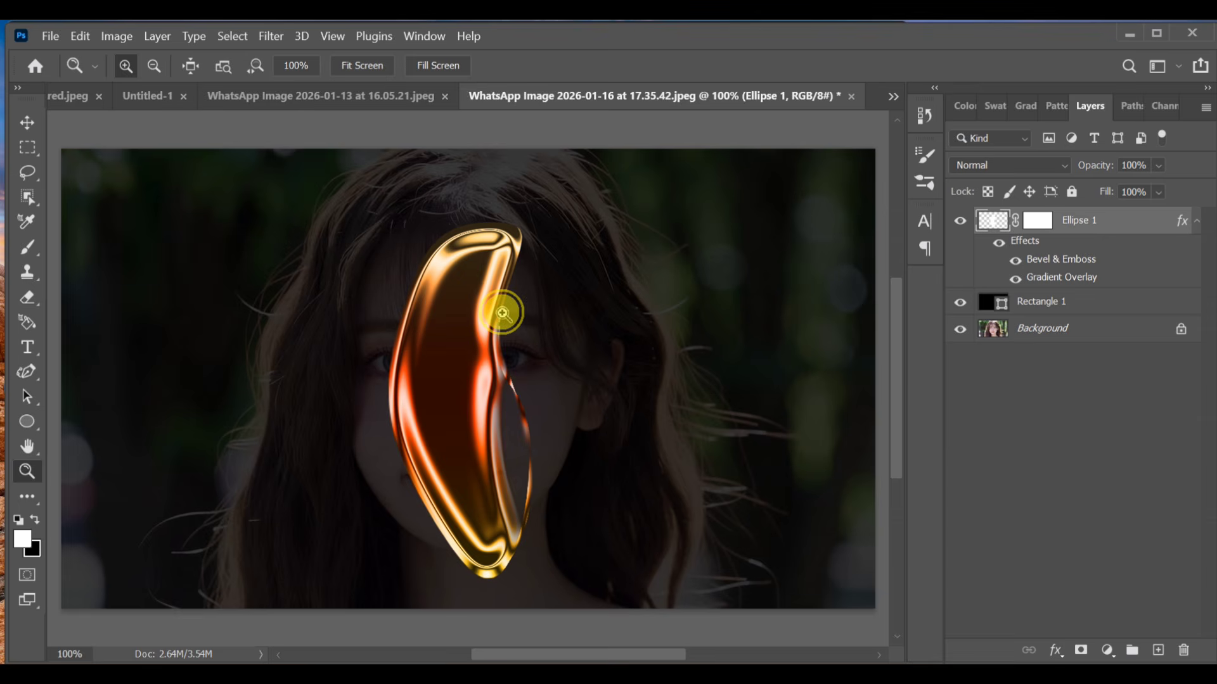
left_click_drag(502, 312, 453, 246)
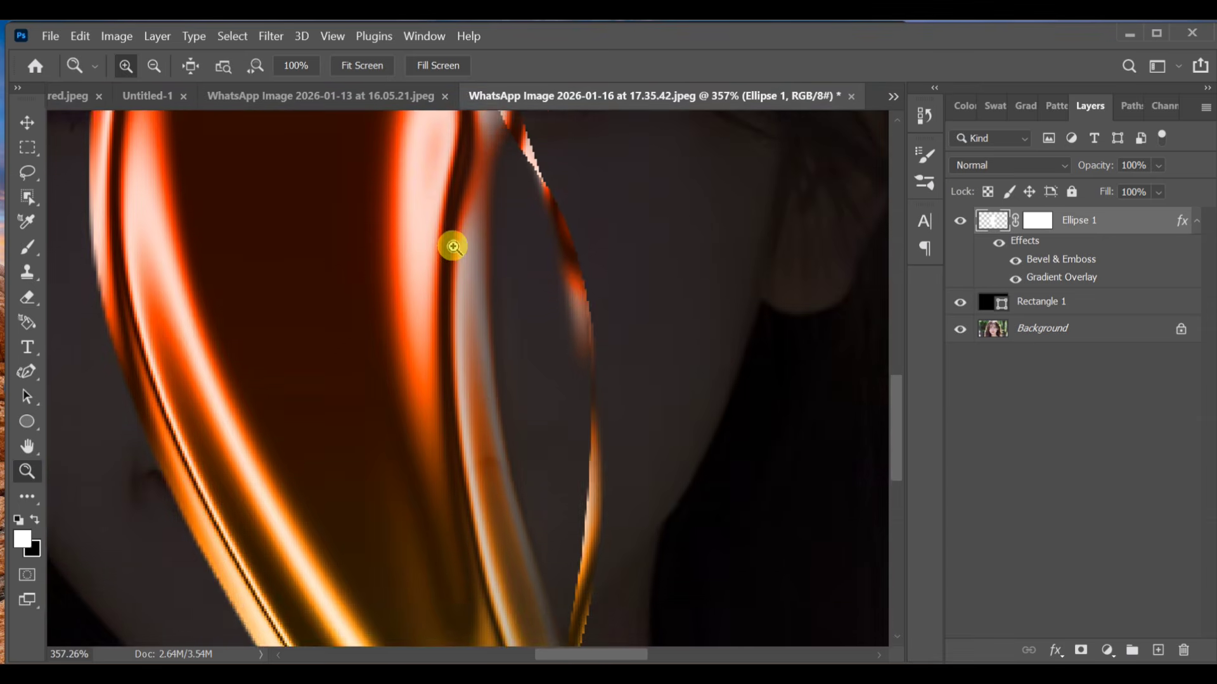
scroll(454, 246, "down", 3)
scroll(454, 245, "up", 4)
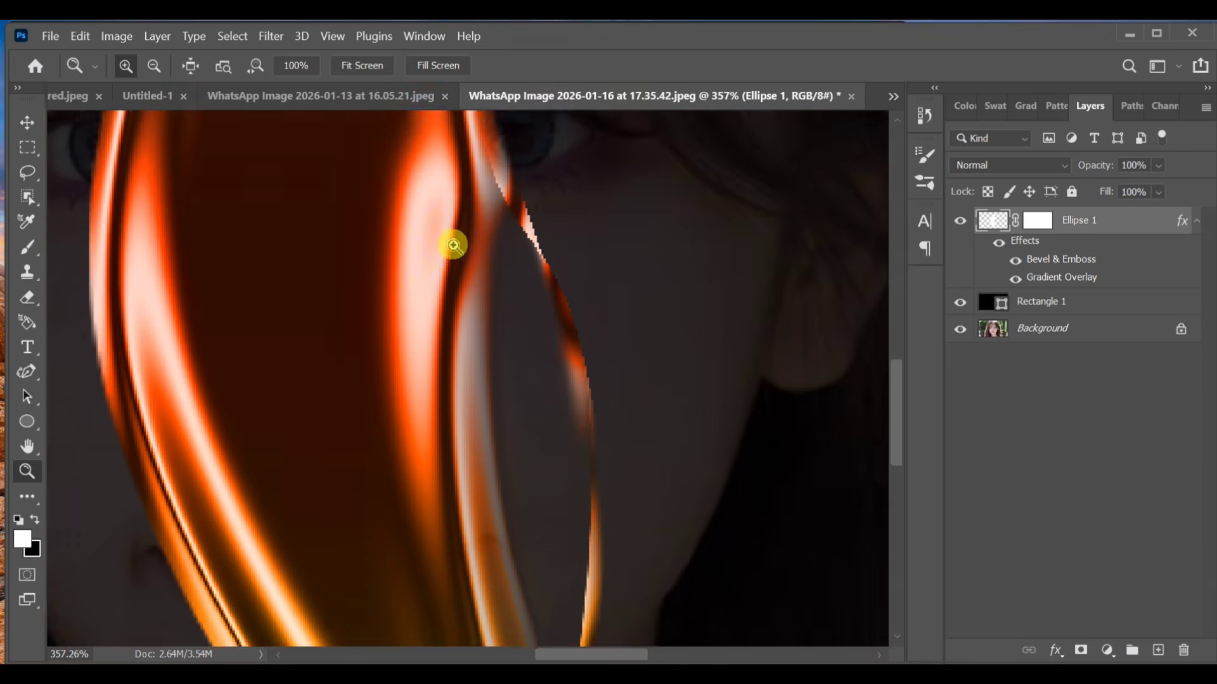
scroll(453, 247, "up", 6)
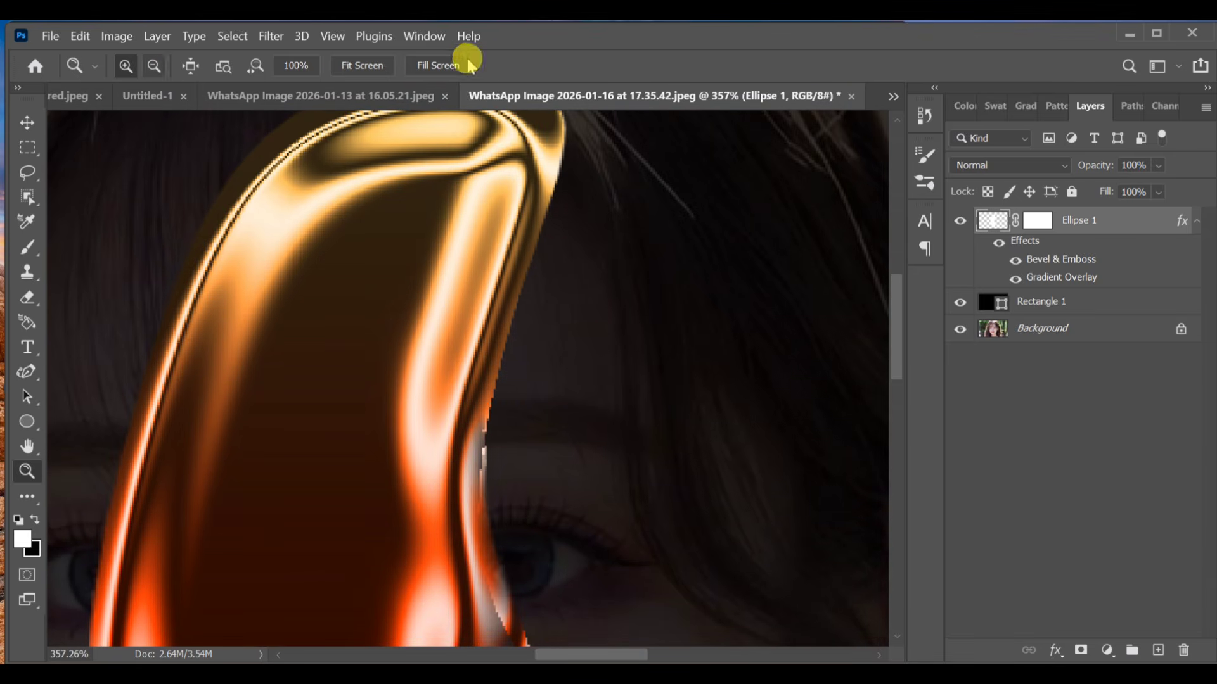
left_click(365, 66)
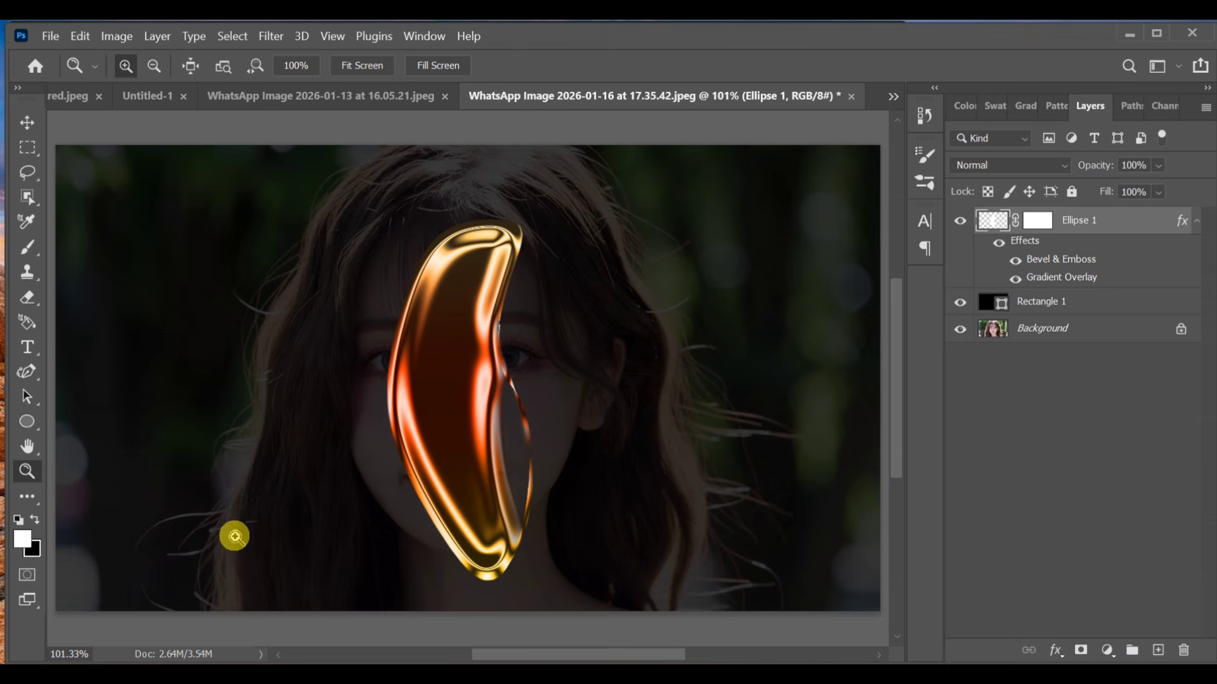